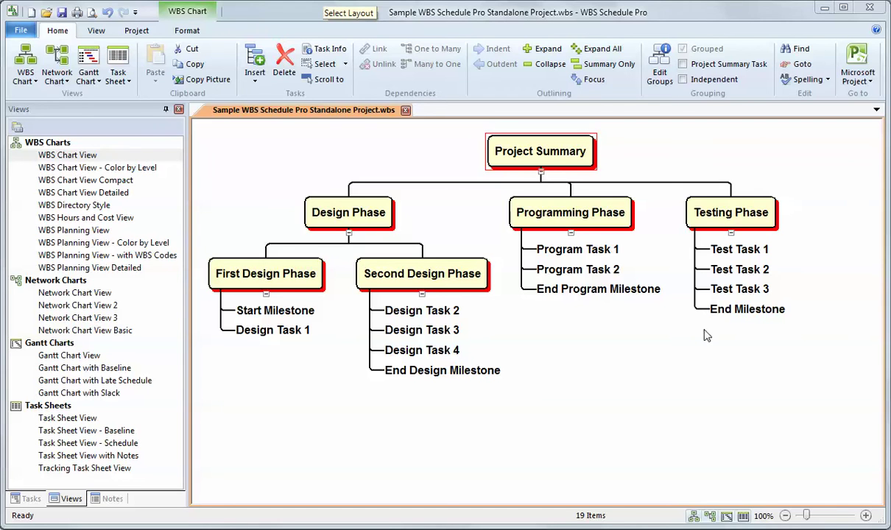
Step: Examine the general task information of the First Design Phase summary task, leaving it without changes
{"action": "left_click", "coordinate": [574, 216]}
{"action": "left_click", "coordinate": [362, 214]}
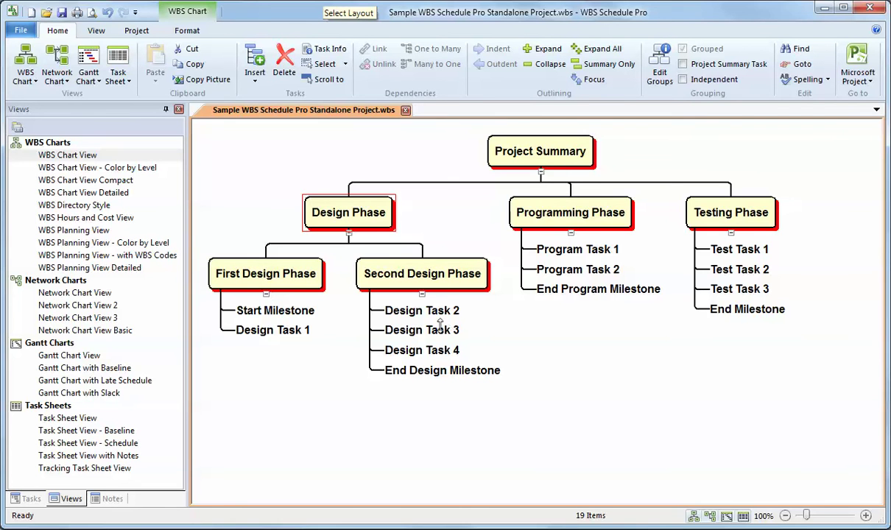
{"action": "double_click", "coordinate": [280, 277]}
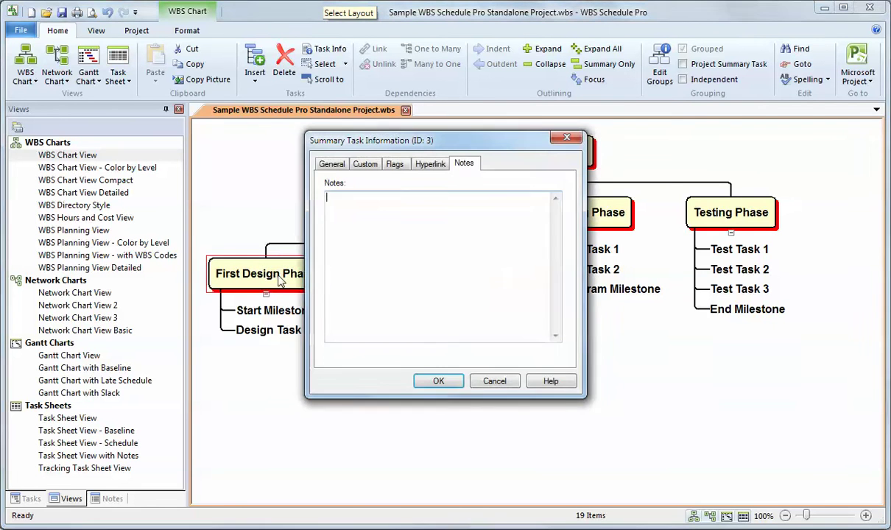
{"action": "left_click", "coordinate": [329, 164]}
{"action": "left_click", "coordinate": [395, 198]}
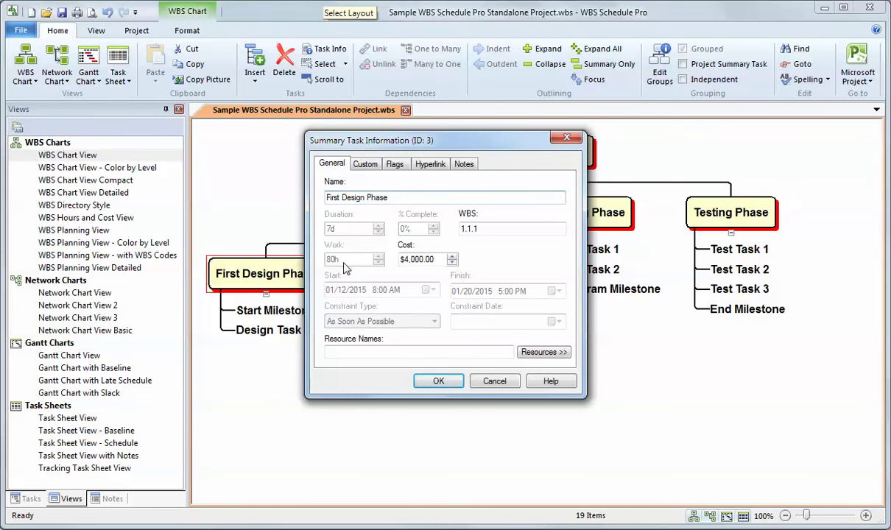
{"action": "left_click", "coordinate": [494, 381]}
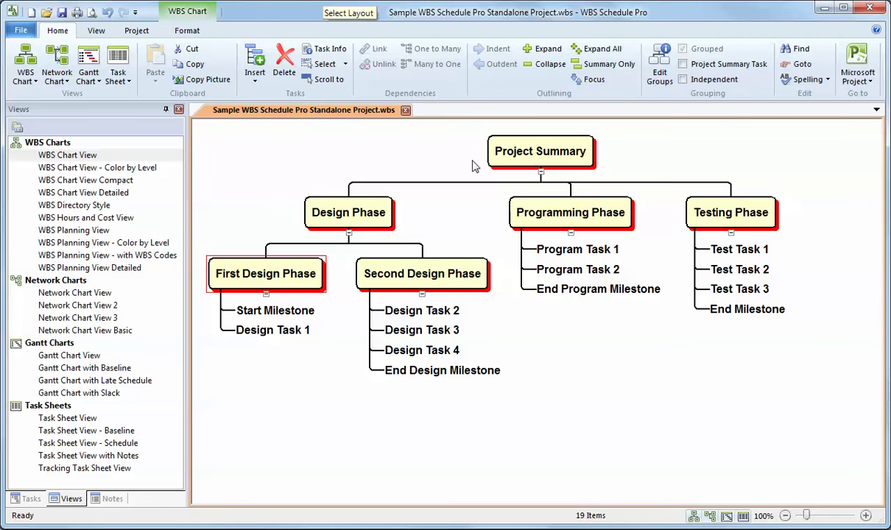
Step: Create a new blank project and keep the list of available chart views displayed
{"action": "left_click", "coordinate": [31, 12]}
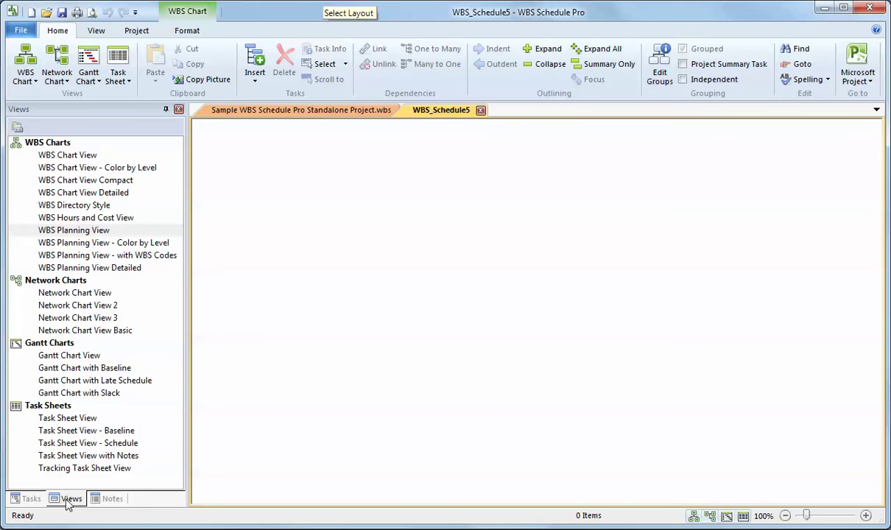
{"action": "left_click", "coordinate": [27, 501]}
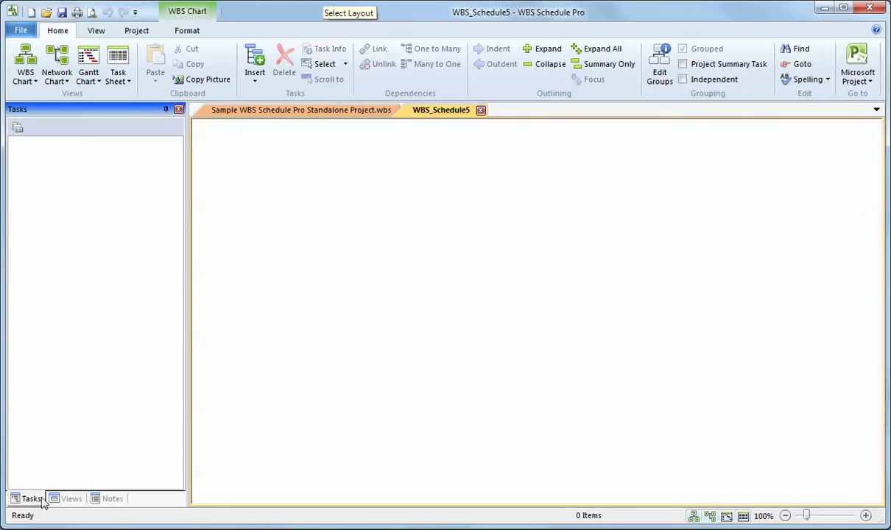
{"action": "left_click", "coordinate": [69, 501]}
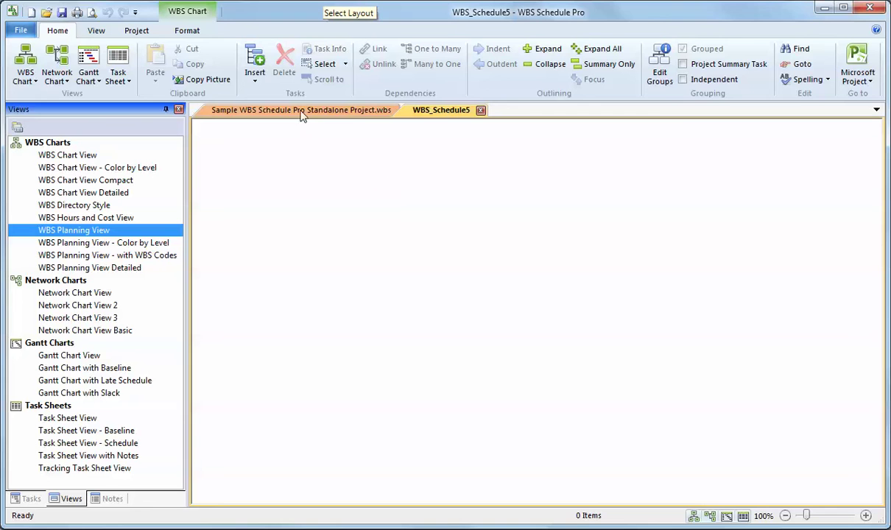
Step: Insert a first task into the empty chart and add a summary task above it
{"action": "left_click", "coordinate": [255, 63]}
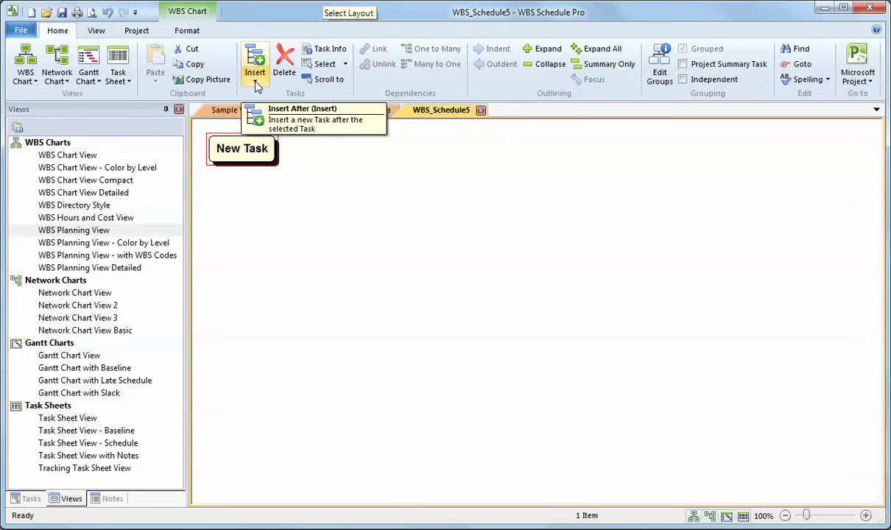
{"action": "left_click", "coordinate": [255, 82]}
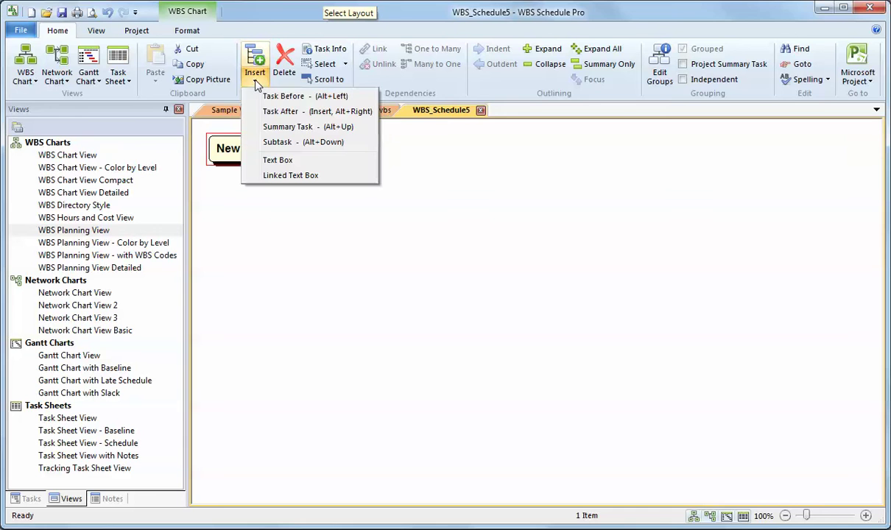
{"action": "left_click", "coordinate": [300, 131]}
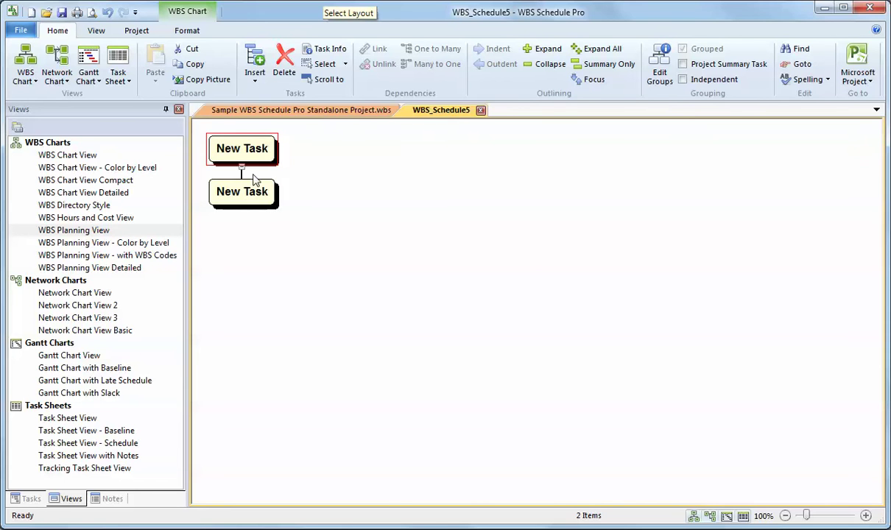
Step: Name the top summary task Project Summary
{"action": "type", "text": "Projec"}
{"action": "key", "text": "BackSpace"}
{"action": "key", "text": "BackSpace"}
{"action": "key", "text": "BackSpace"}
{"action": "key", "text": "BackSpace"}
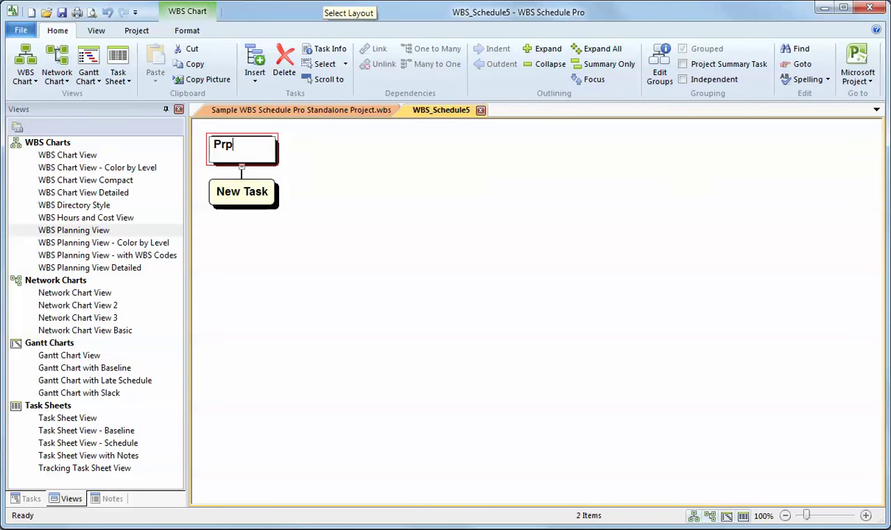
{"action": "type", "text": "oject Sum"}
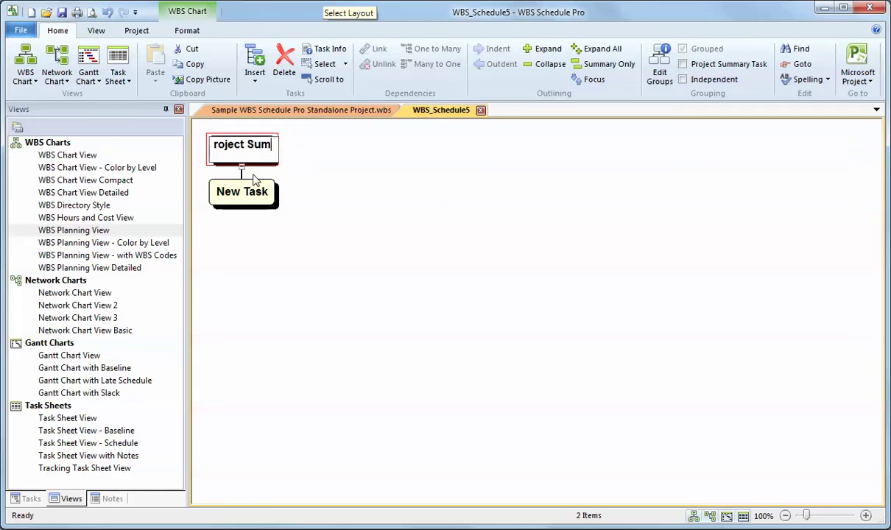
{"action": "type", "text": "mary"}
{"action": "key", "text": "Return"}
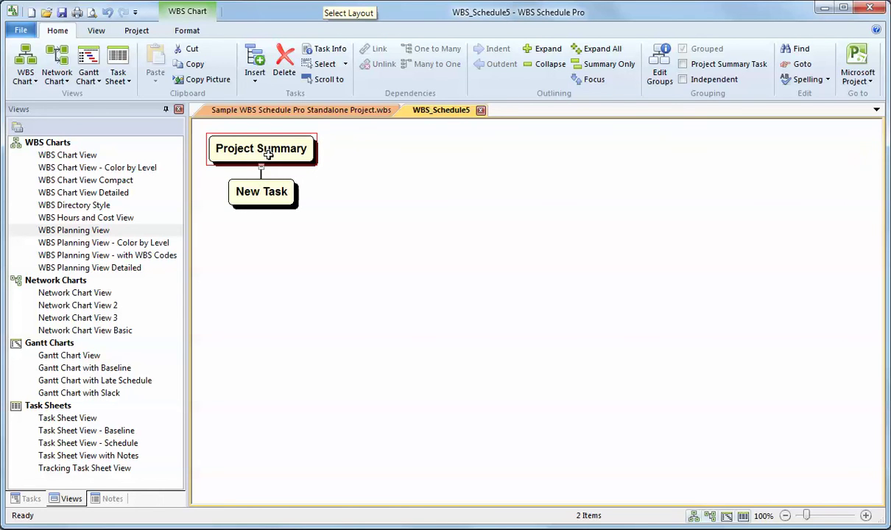
Step: Insert two sibling tasks after the New Task and a subtask beneath the last sibling
{"action": "left_click", "coordinate": [256, 190]}
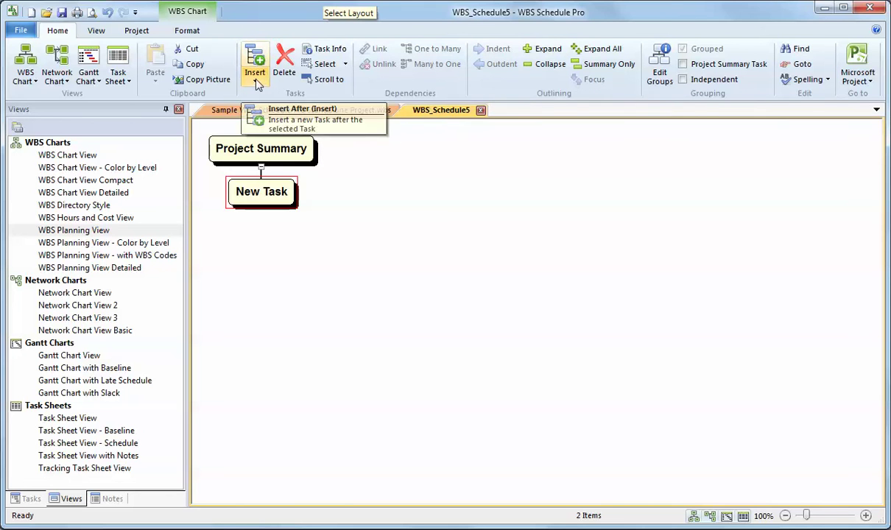
{"action": "left_click", "coordinate": [255, 82]}
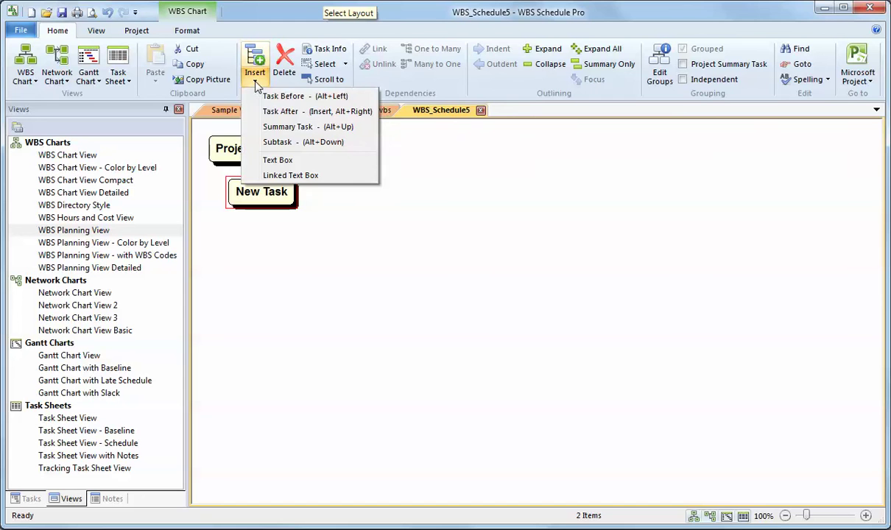
{"action": "left_click", "coordinate": [281, 112]}
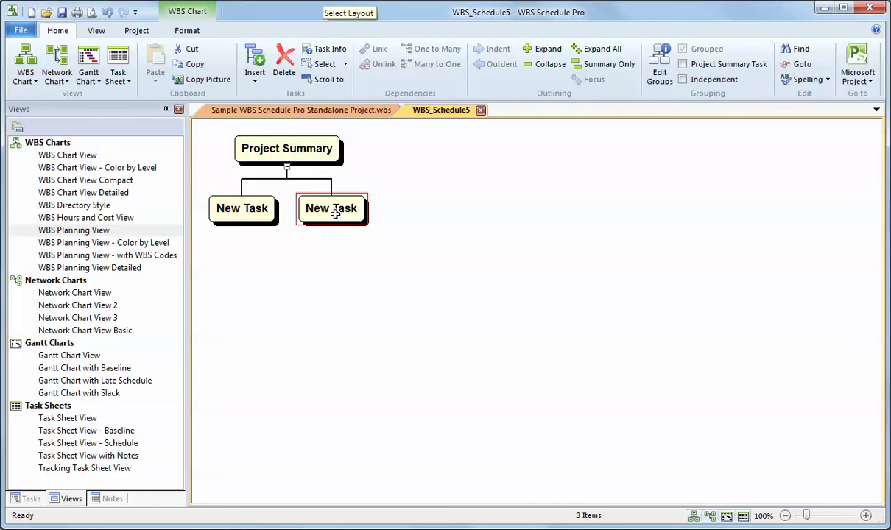
{"action": "left_click", "coordinate": [256, 81]}
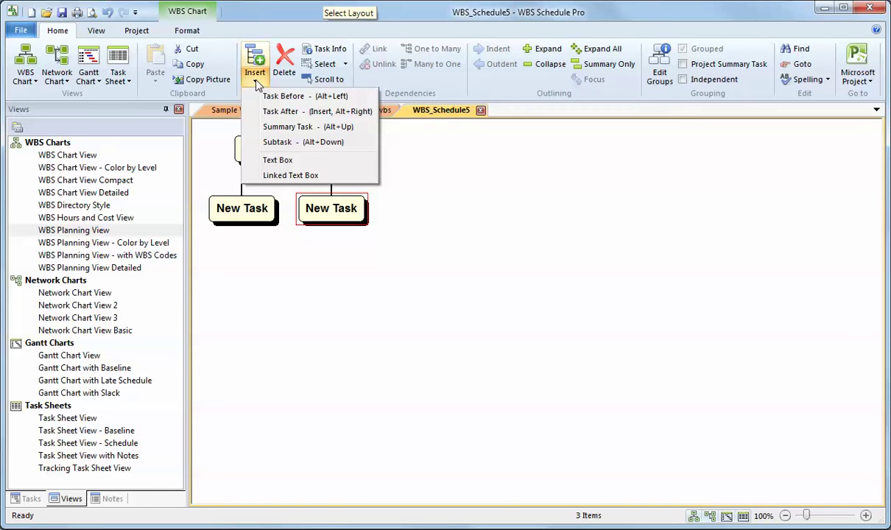
{"action": "left_click", "coordinate": [331, 206]}
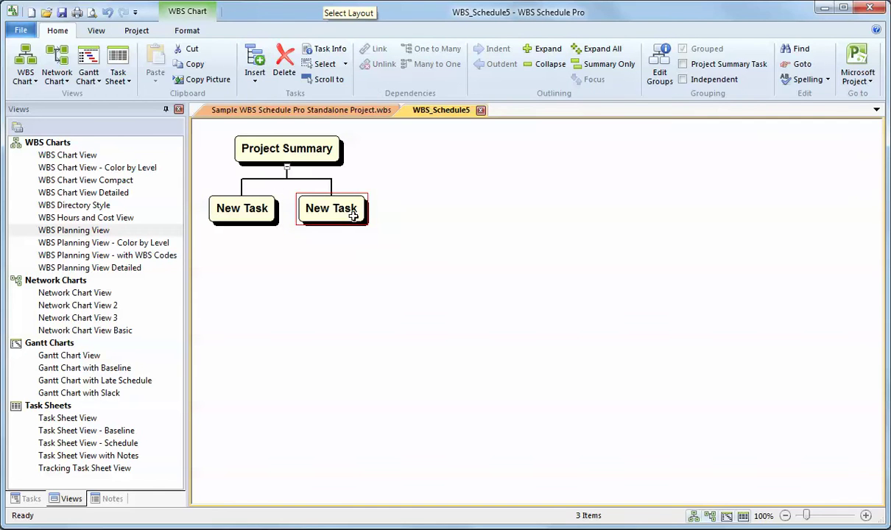
{"action": "key", "text": "Insert"}
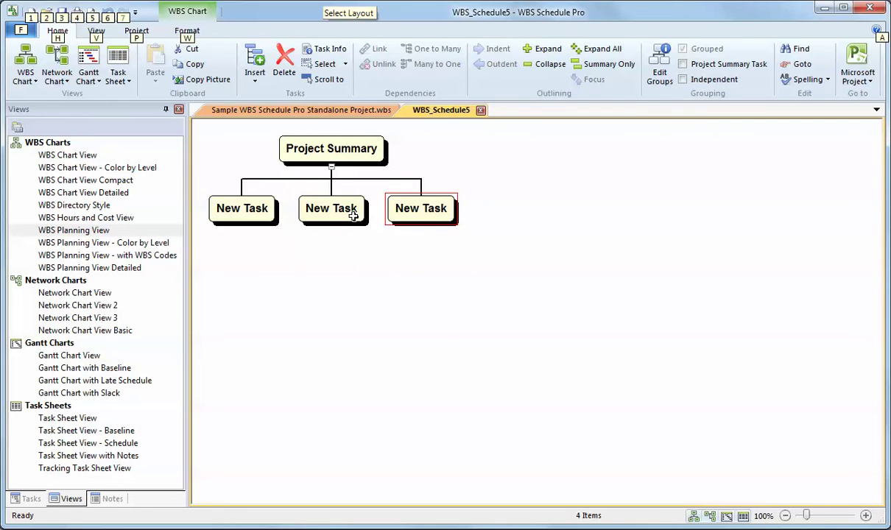
{"action": "key", "text": "ctrl+Insert"}
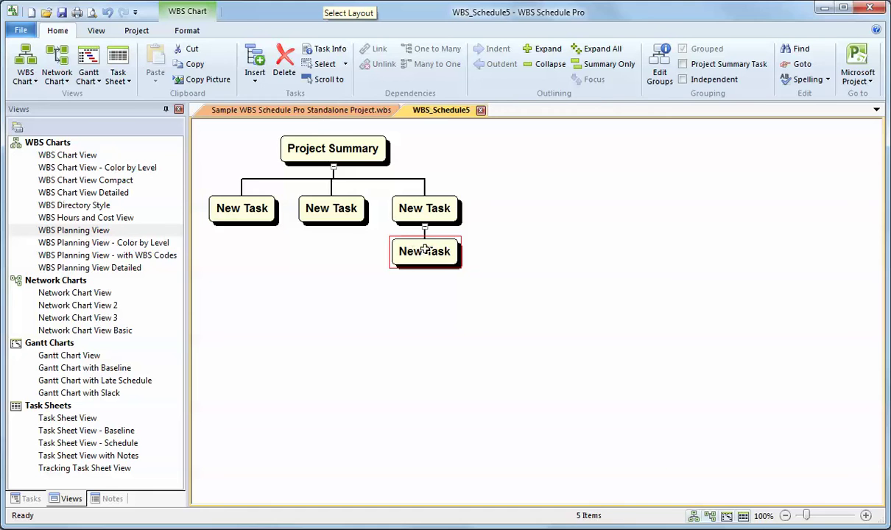
Step: Delete the subtask and the two added sibling tasks, and undo and redo the last deletion
{"action": "left_click", "coordinate": [282, 62]}
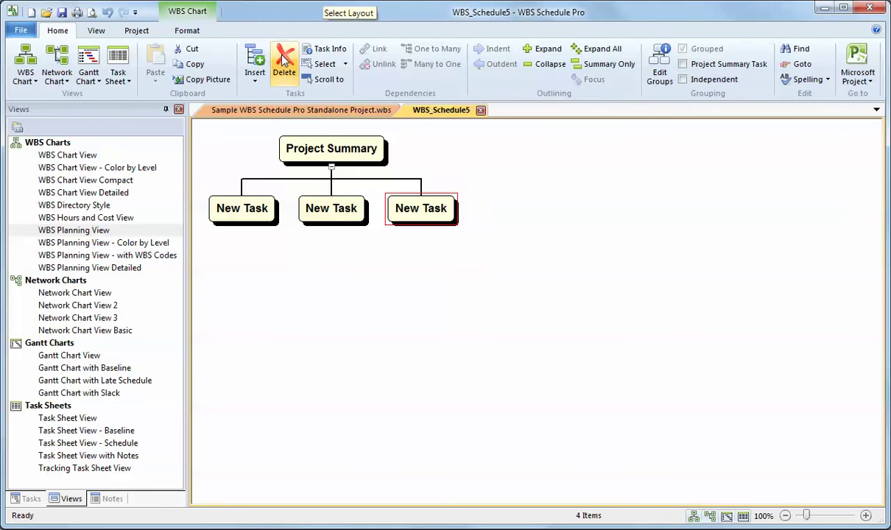
{"action": "left_click", "coordinate": [284, 62]}
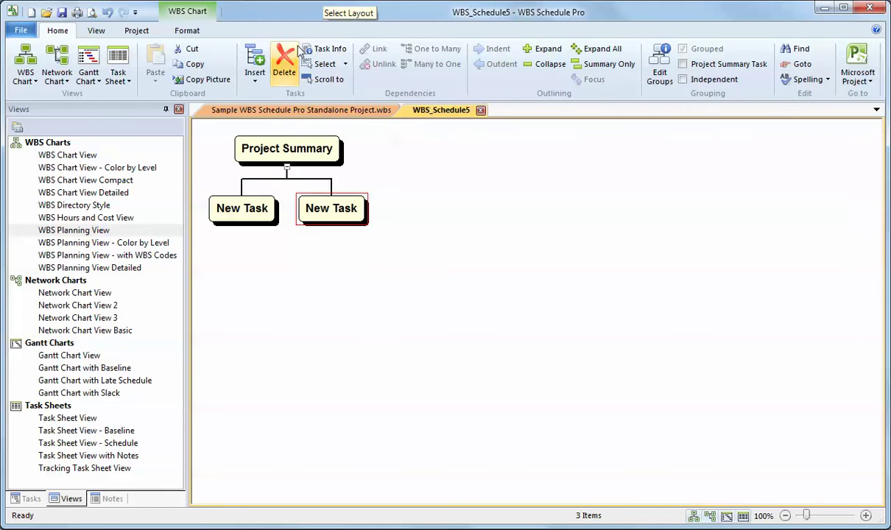
{"action": "left_click", "coordinate": [284, 63]}
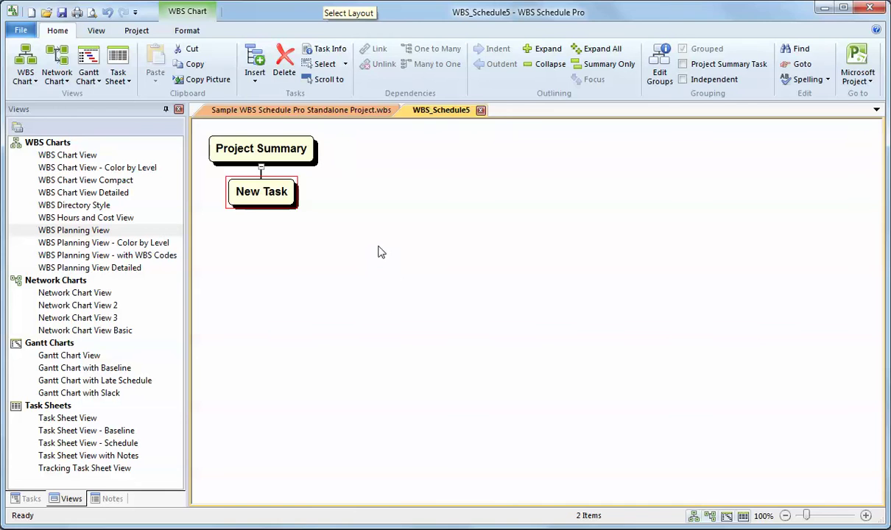
{"action": "left_click", "coordinate": [108, 14]}
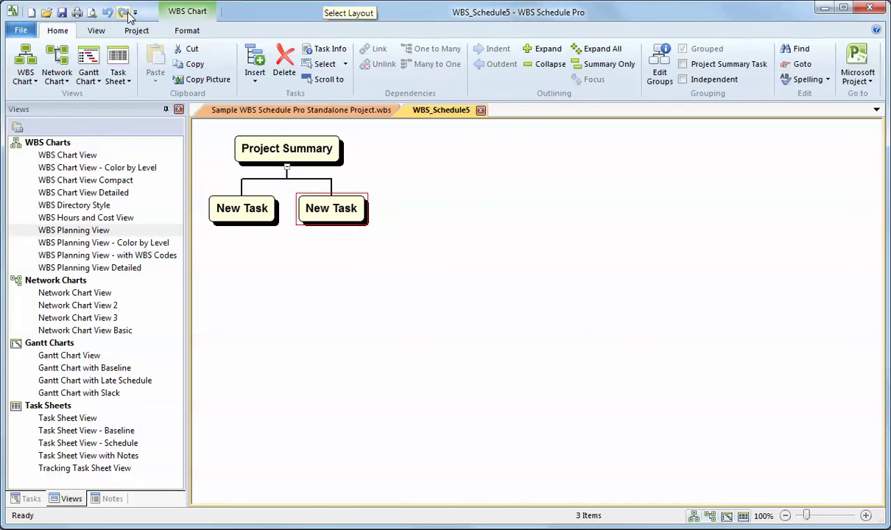
{"action": "left_click", "coordinate": [124, 13]}
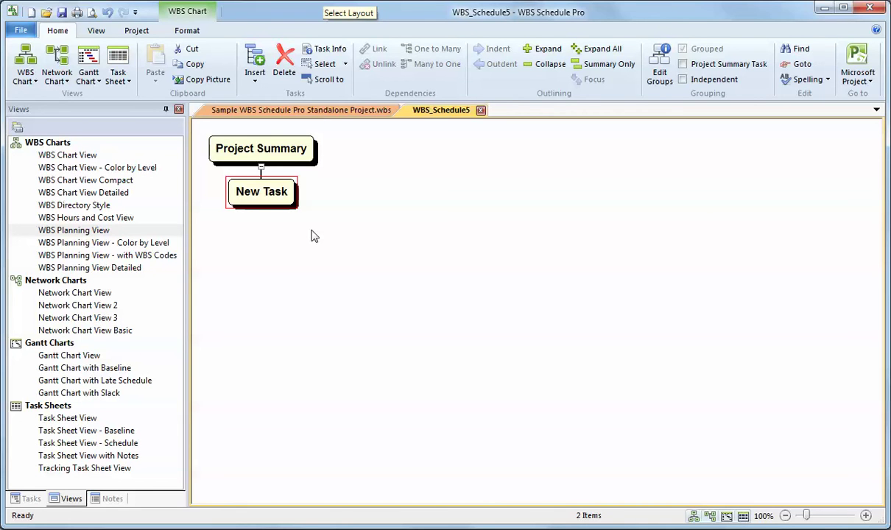
Step: Insert two sibling tasks after the New Task under Project Summary and name the first of the three Task 1
{"action": "key", "text": "Insert"}
{"action": "key", "text": "Insert"}
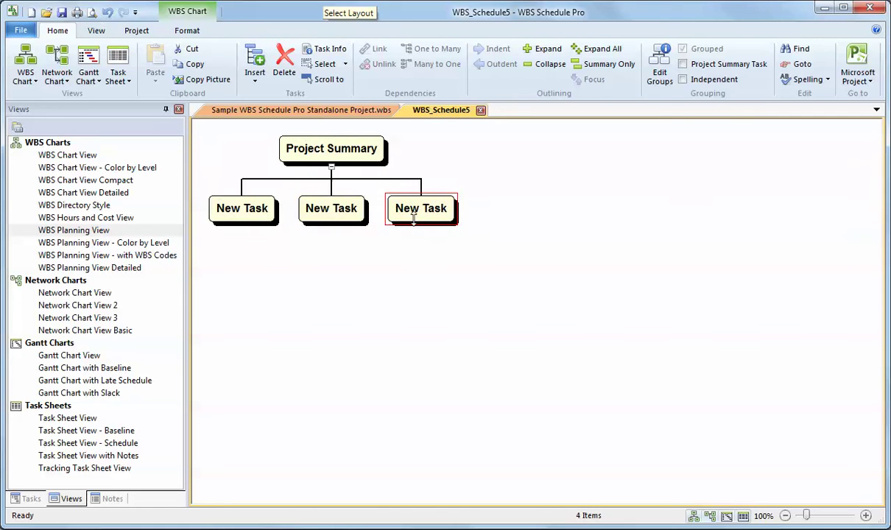
{"action": "left_click", "coordinate": [236, 207]}
{"action": "type", "text": "Task 1"}
{"action": "key", "text": "Return"}
Step: Name the second and third tasks under Project Summary Task 2 and Task 3
{"action": "key", "text": "Right"}
{"action": "type", "text": "TAs"}
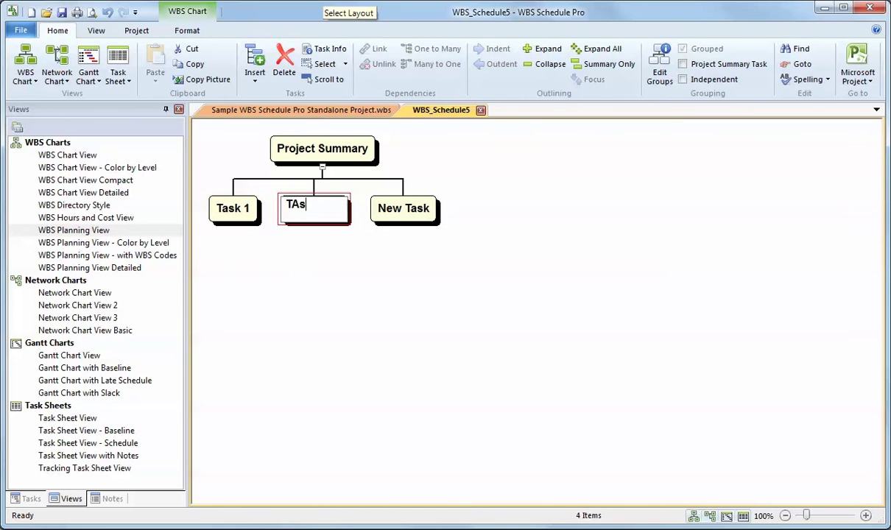
{"action": "key", "text": "BackSpace"}
{"action": "key", "text": "BackSpace"}
{"action": "type", "text": "Task 2"}
{"action": "key", "text": "Return"}
{"action": "key", "text": "Right"}
{"action": "type", "text": "Task 3"}
{"action": "key", "text": "Return"}
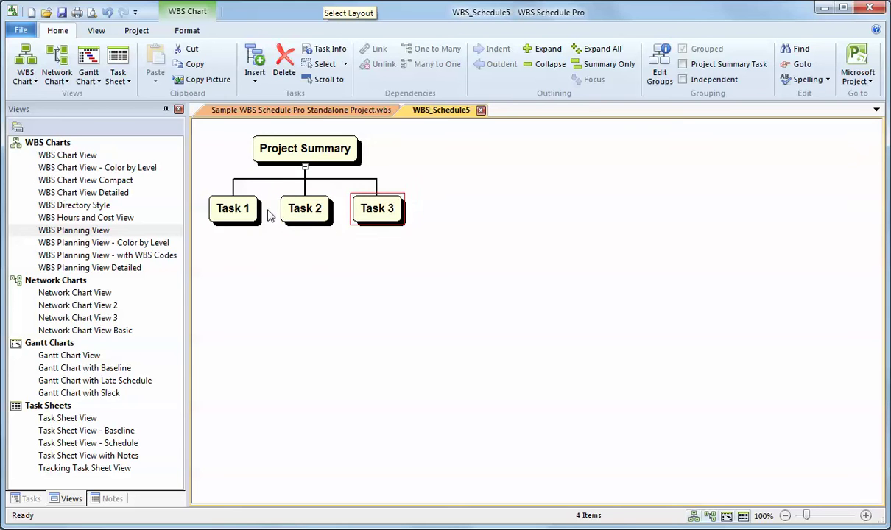
Step: Delete the second and third tasks under Project Summary, keeping Task 1
{"action": "left_click", "coordinate": [317, 159]}
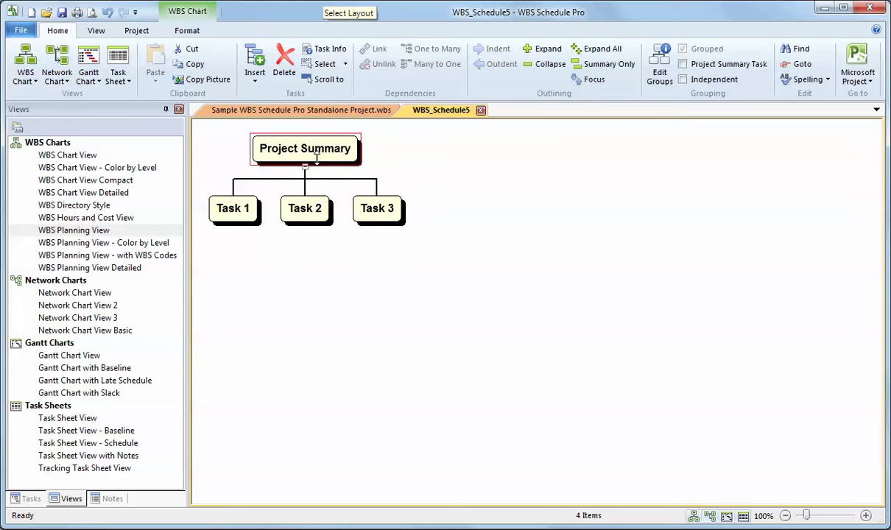
{"action": "left_click", "coordinate": [308, 210]}
{"action": "key", "text": "Delete"}
{"action": "key", "text": "Delete"}
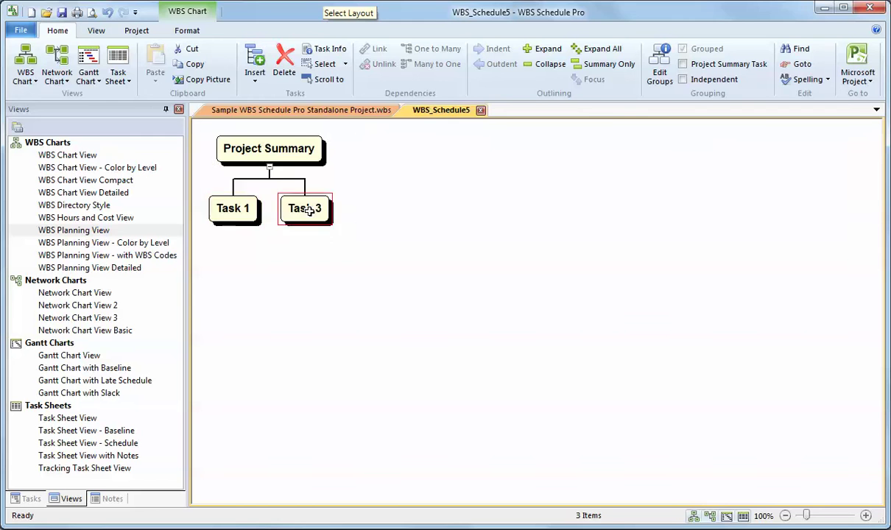
Step: Insert a subtask named Task 2 beneath Task 1 and a subtask named Task 3 beneath Task 2
{"action": "key", "text": "Insert"}
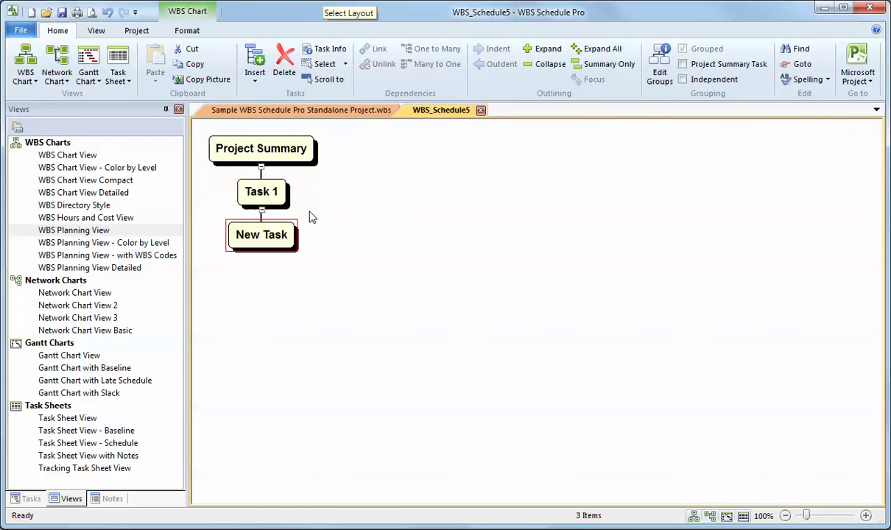
{"action": "type", "text": "Task 2"}
{"action": "key", "text": "Return"}
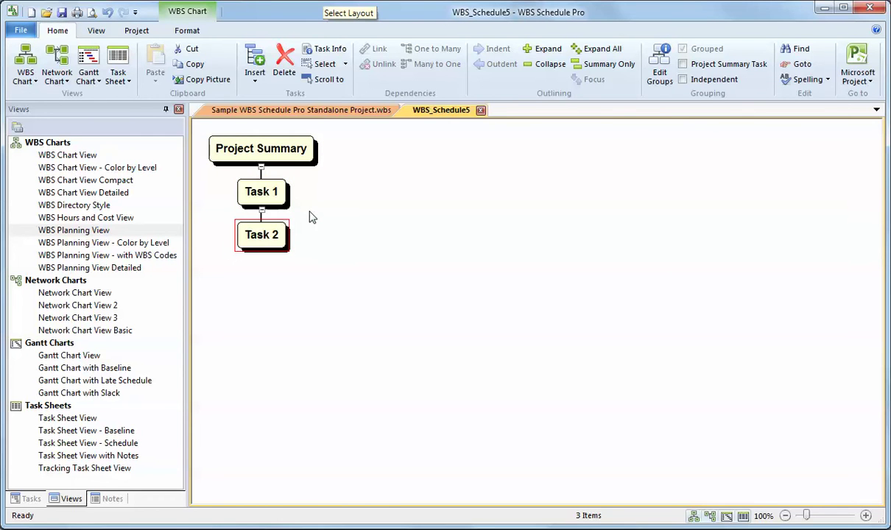
{"action": "key", "text": "Insert"}
{"action": "type", "text": "Task 3"}
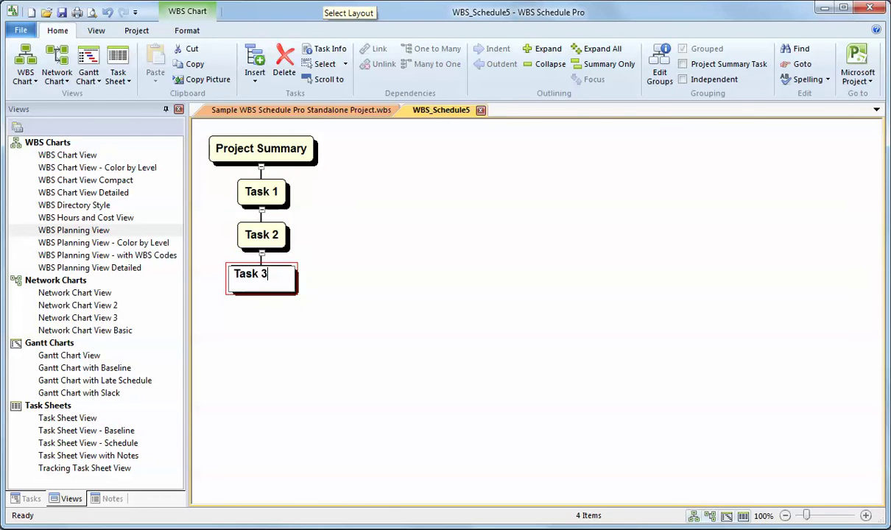
{"action": "key", "text": "Return"}
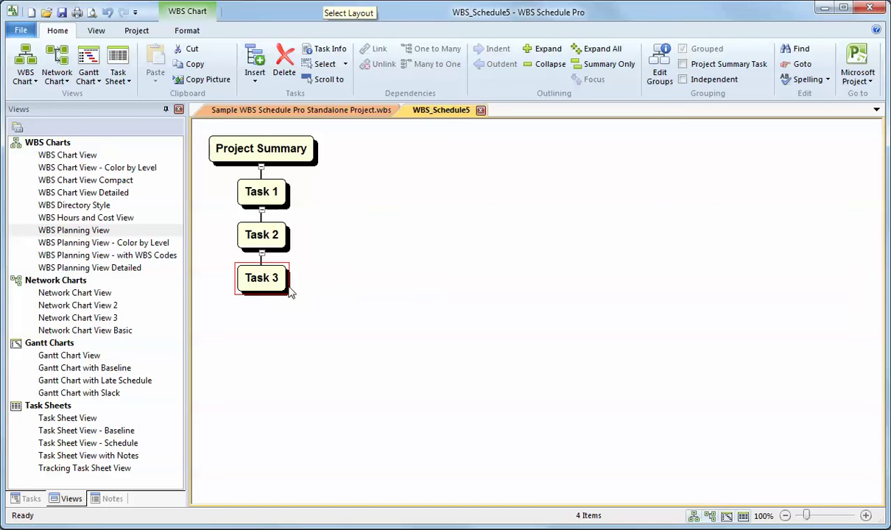
Step: Check Task 2's summary information, and move Task 2 and Task 3 beside Task 1 as siblings directly under Project Summary
{"action": "double_click", "coordinate": [265, 235]}
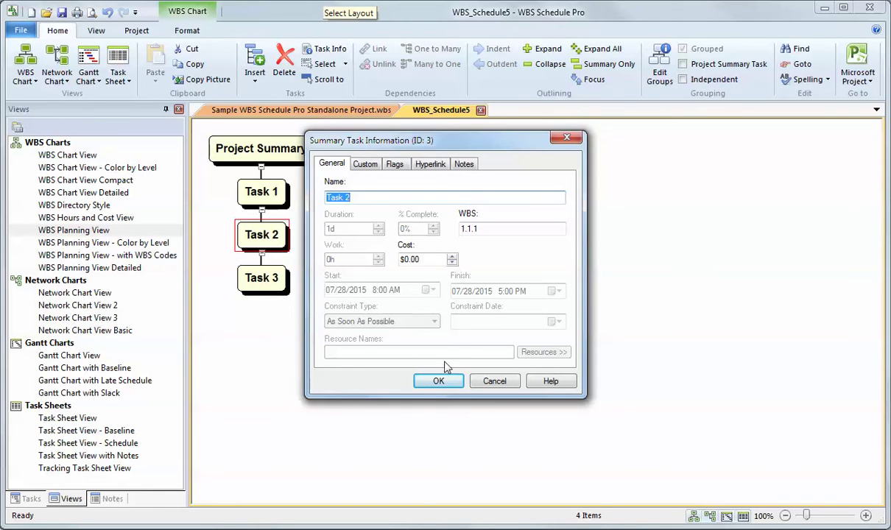
{"action": "left_click", "coordinate": [496, 381]}
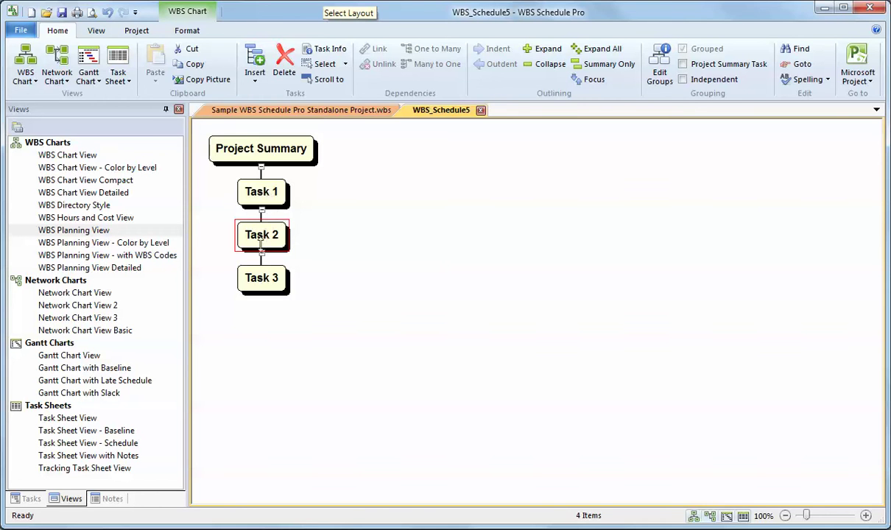
{"action": "left_click_drag", "start_coordinate": [260, 236], "coordinate": [278, 200]}
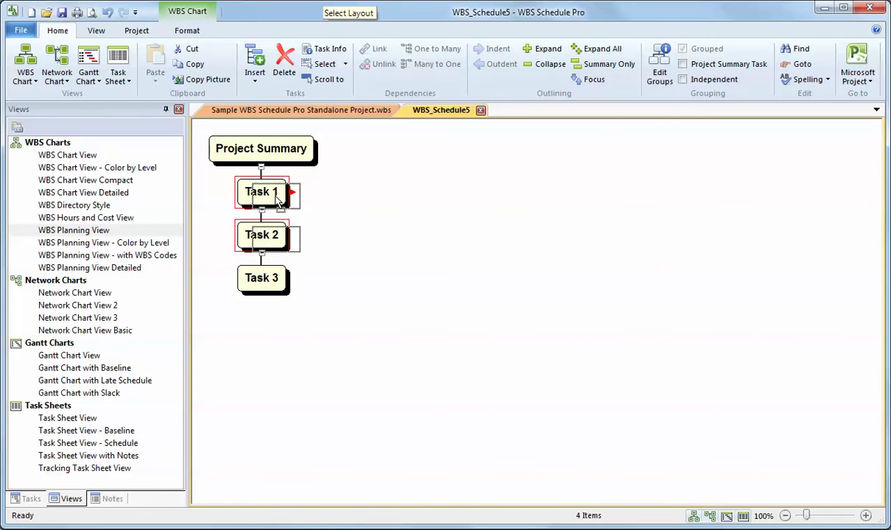
{"action": "mouse_move", "coordinate": [277, 198]}
{"action": "left_mouse_down"}
{"action": "mouse_move", "coordinate": [226, 204]}
{"action": "mouse_move", "coordinate": [258, 209]}
{"action": "mouse_move", "coordinate": [234, 206]}
{"action": "mouse_move", "coordinate": [288, 195]}
{"action": "left_mouse_up"}
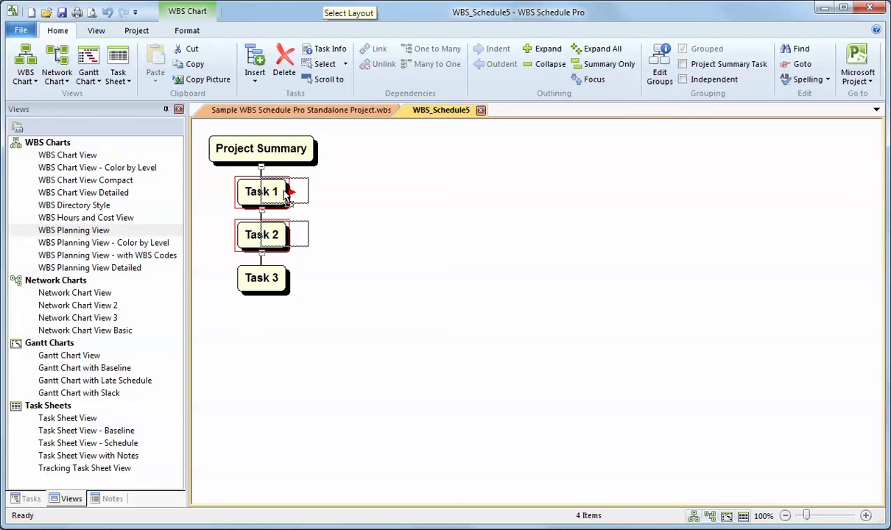
{"action": "left_click_drag", "start_coordinate": [288, 195], "coordinate": [289, 193]}
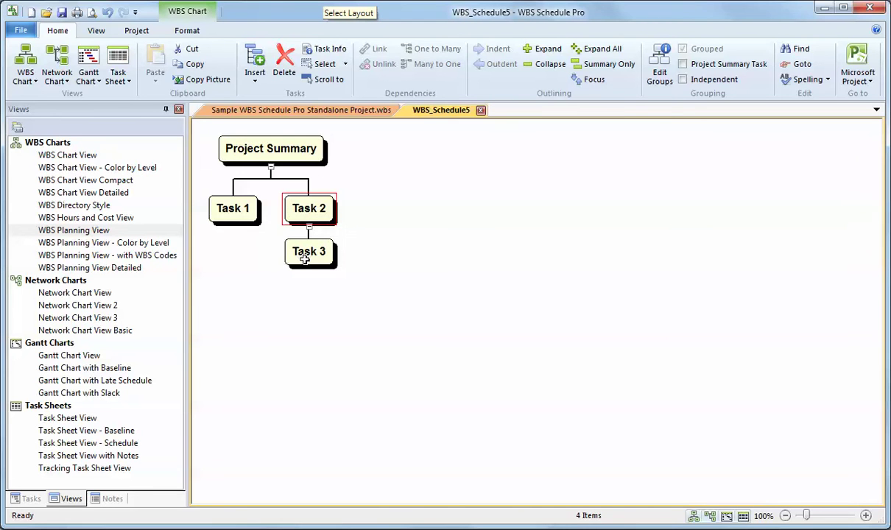
{"action": "mouse_move", "coordinate": [305, 258]}
{"action": "left_mouse_down"}
{"action": "mouse_move", "coordinate": [322, 213]}
{"action": "mouse_move", "coordinate": [330, 219]}
{"action": "left_mouse_up"}
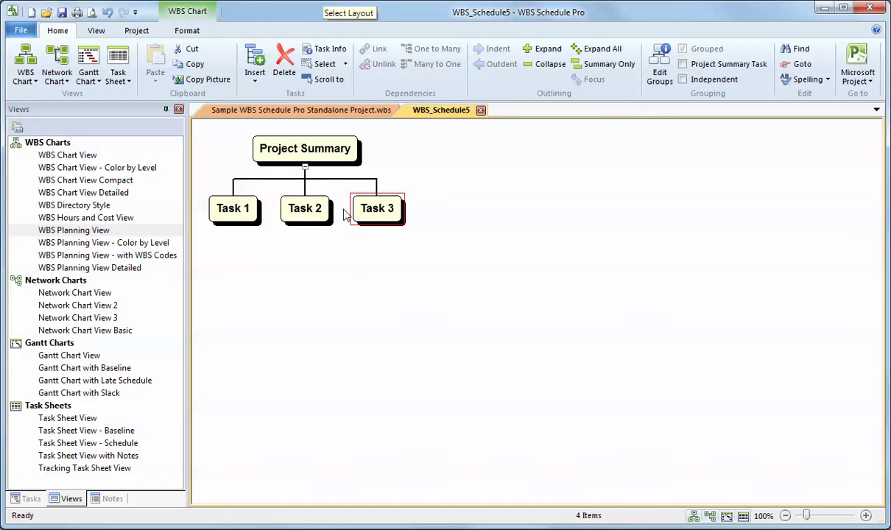
Step: Look at the chart in WBS Chart View and return to WBS Planning View
{"action": "left_click", "coordinate": [63, 156]}
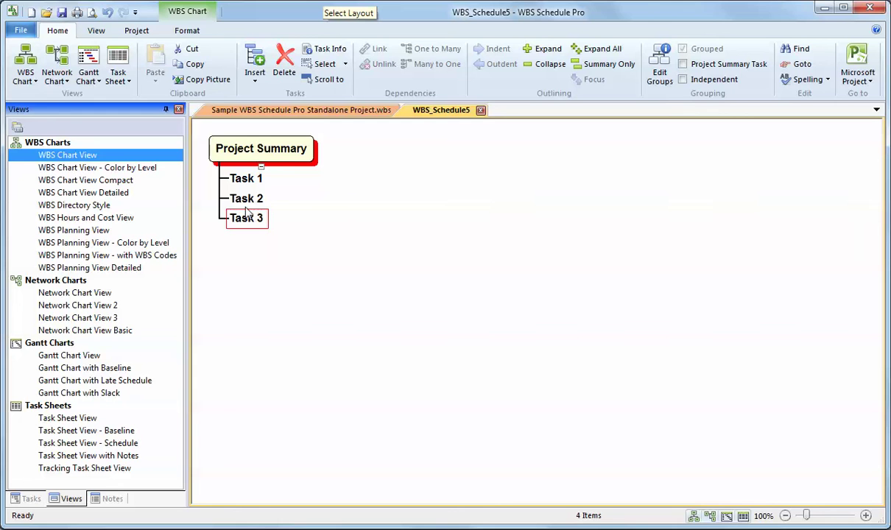
{"action": "left_click", "coordinate": [83, 233]}
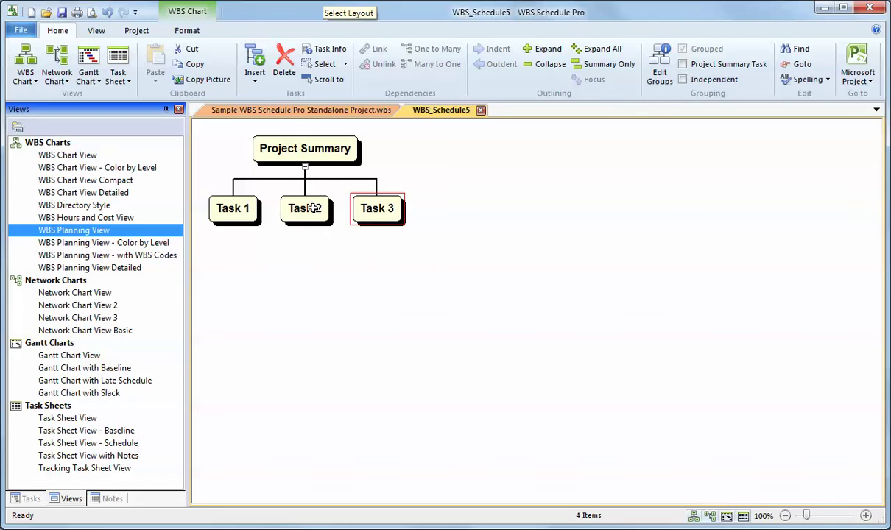
Step: Rename Task 1 under Project Summary as Design Phase
{"action": "left_click", "coordinate": [232, 210]}
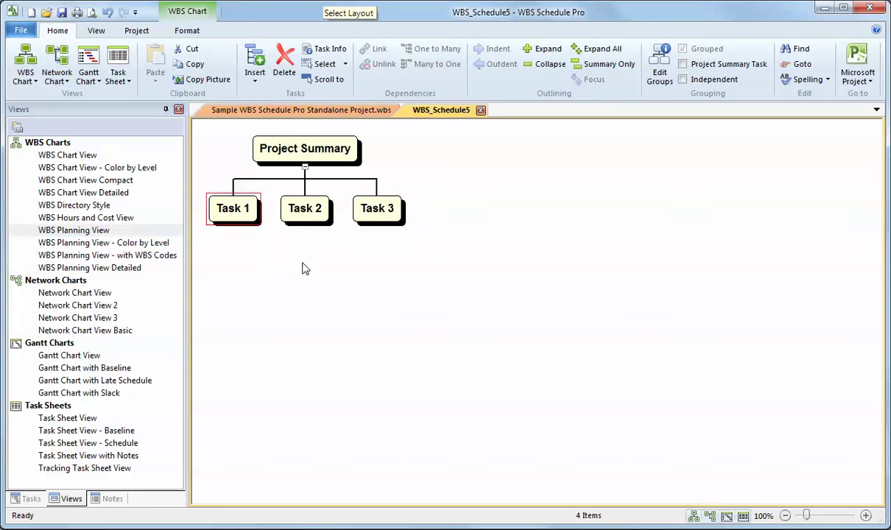
{"action": "key", "text": "F2"}
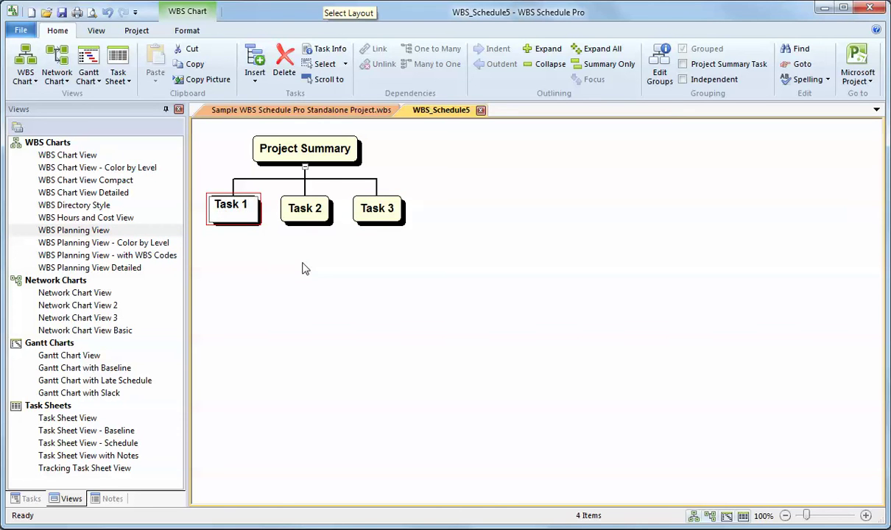
{"action": "key", "text": "BackSpace"}
{"action": "key", "text": "BackSpace"}
{"action": "key", "text": "BackSpace"}
{"action": "key", "text": "BackSpace"}
{"action": "key", "text": "BackSpace"}
{"action": "key", "text": "BackSpace"}
{"action": "type", "text": "Design Phase"}
{"action": "key", "text": "Return"}
Step: Rename Task 2 as Programming Phase and Task 3 as Testing Phase
{"action": "key", "text": "Right"}
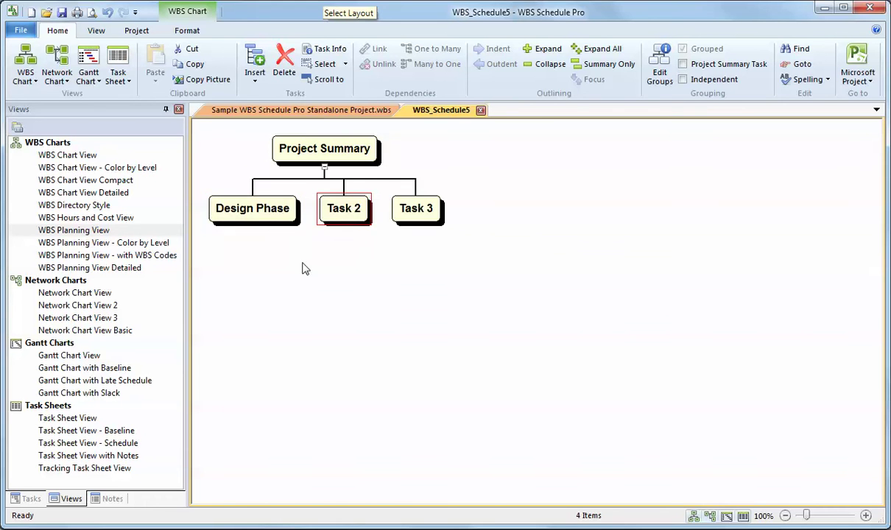
{"action": "type", "text": "P"}
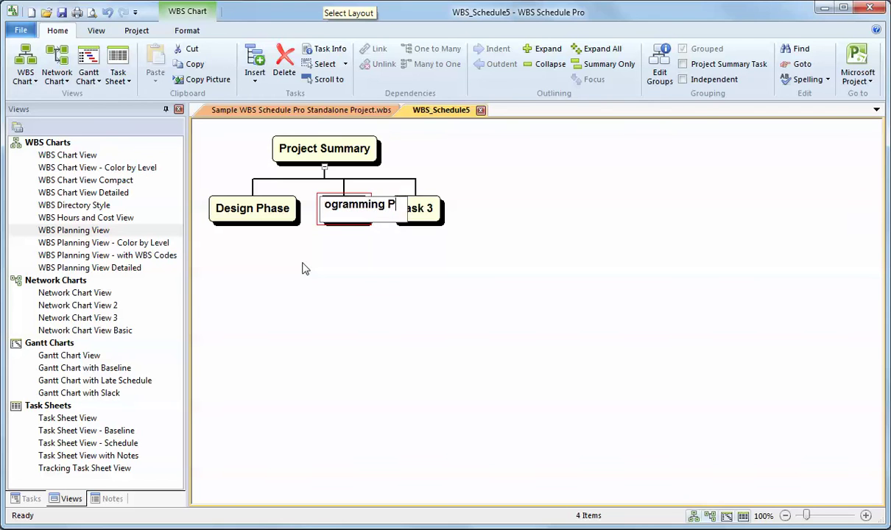
{"action": "type", "text": "rogramming Phase"}
{"action": "key", "text": "Return"}
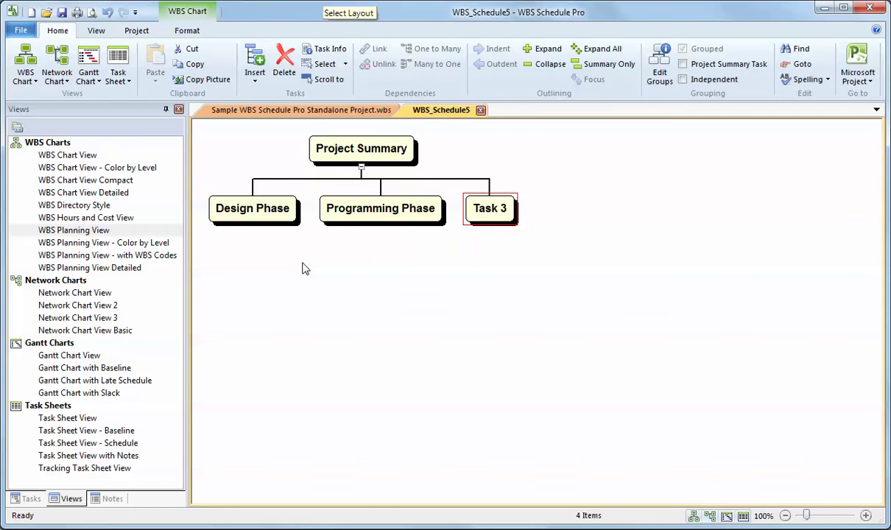
{"action": "type", "text": "Test"}
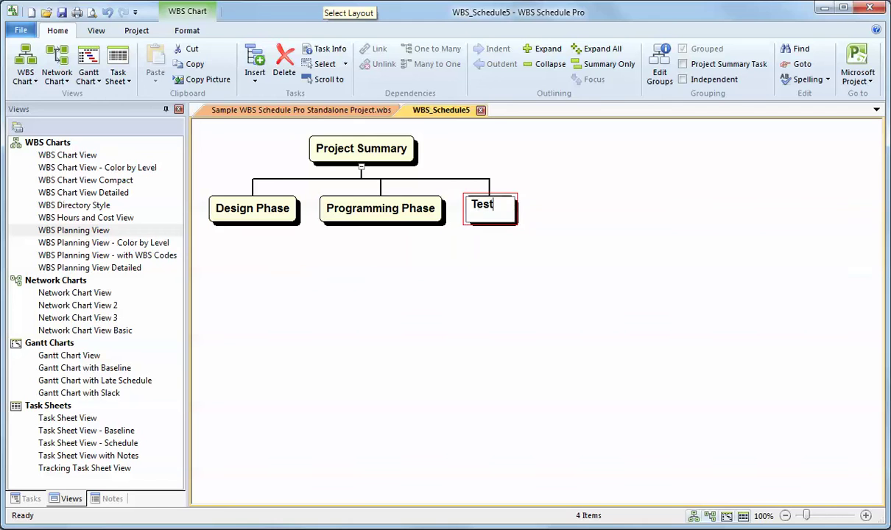
{"action": "type", "text": "ing Phase"}
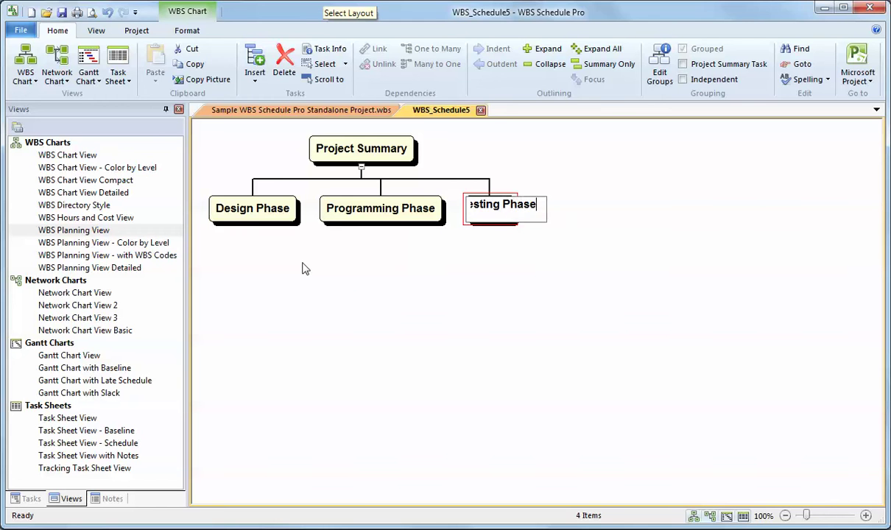
{"action": "key", "text": "Return"}
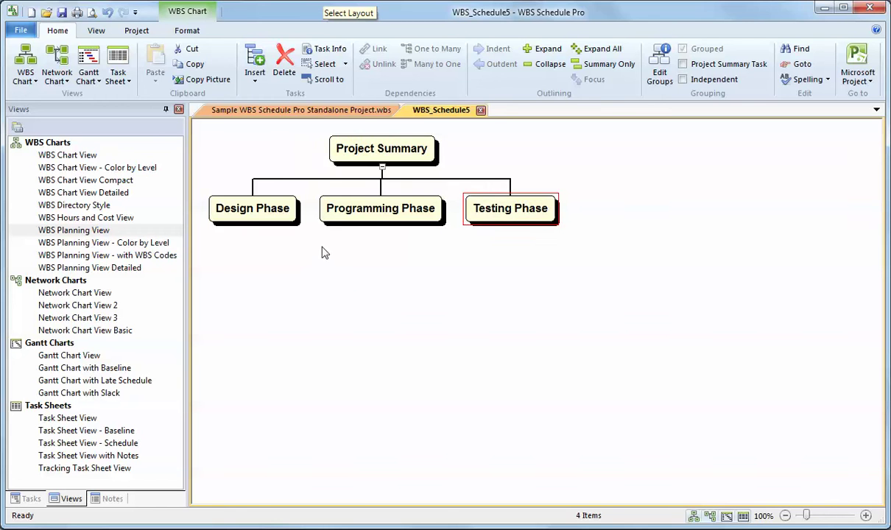
Step: Open the Programming Phase and Testing Phase names for in-place editing
{"action": "left_click", "coordinate": [344, 205]}
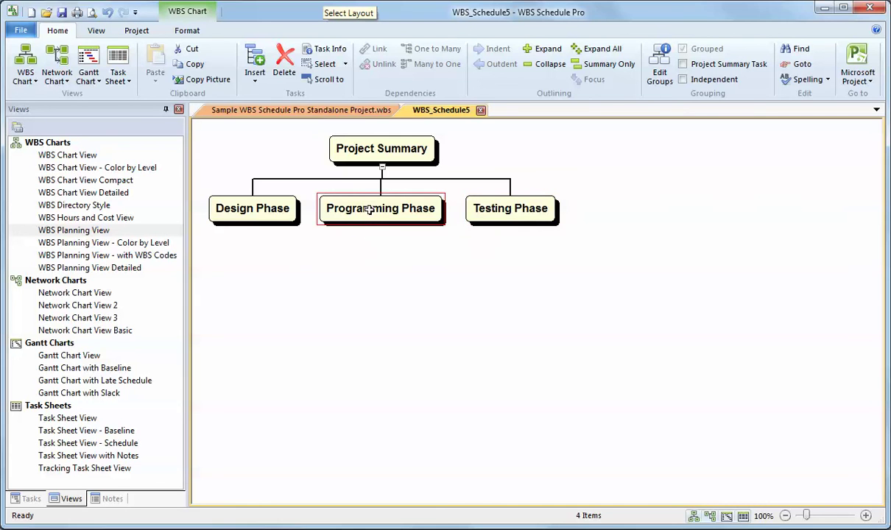
{"action": "left_click", "coordinate": [361, 208]}
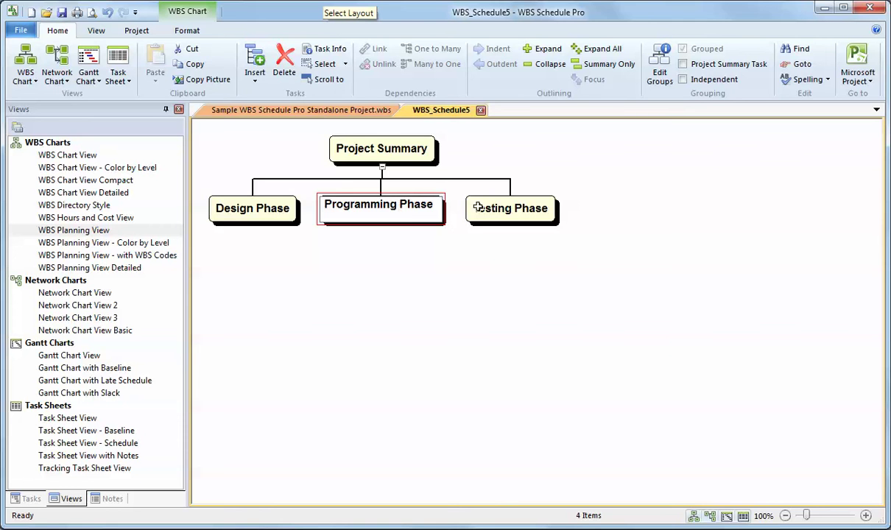
{"action": "left_click", "coordinate": [505, 215]}
{"action": "left_click", "coordinate": [516, 224]}
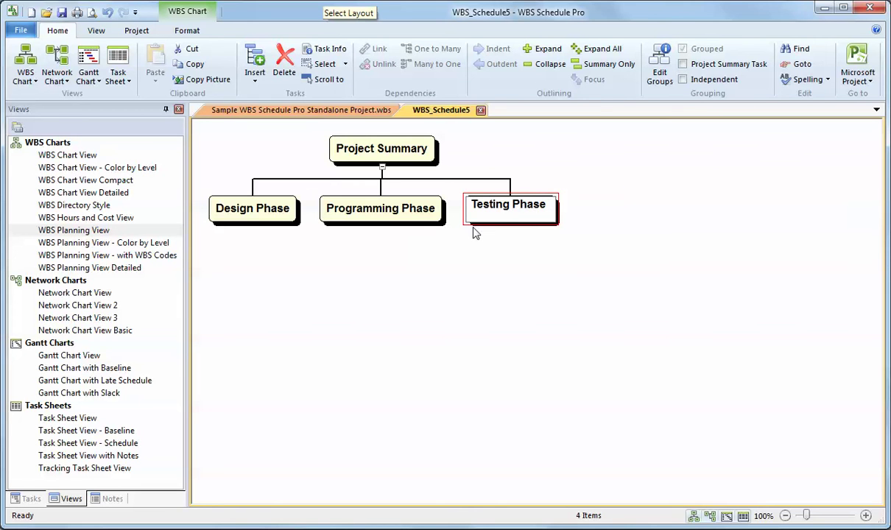
{"action": "key", "text": "Return"}
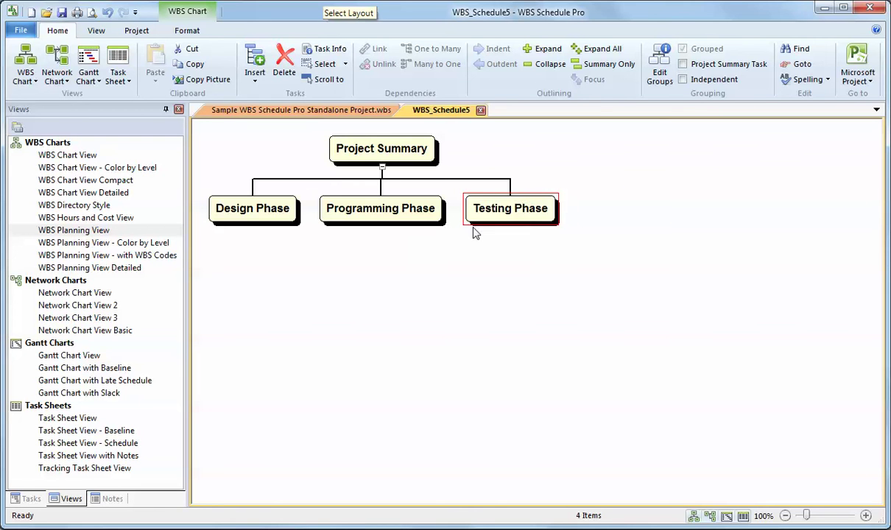
Step: Insert two subtasks beneath Design Phase and name them Task 1 and Task 2
{"action": "left_click", "coordinate": [250, 203]}
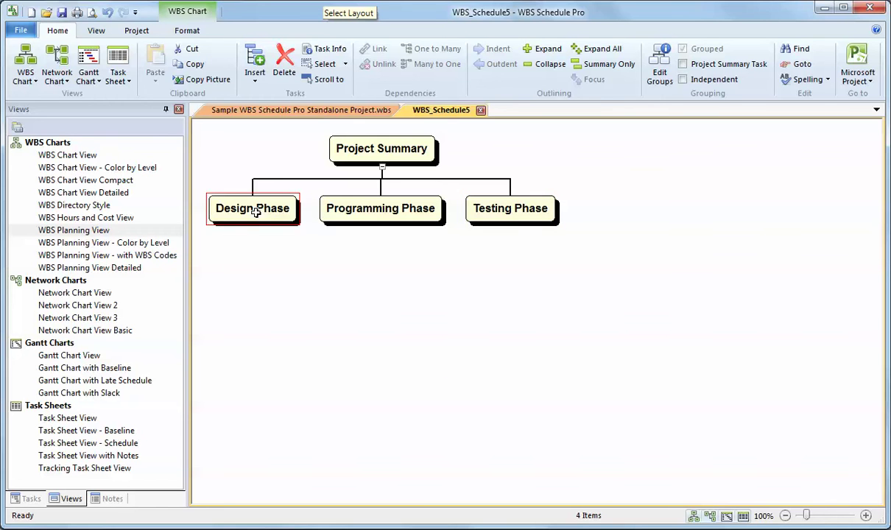
{"action": "key", "text": "Insert"}
{"action": "key", "text": "Insert"}
{"action": "key", "text": "Left"}
{"action": "type", "text": "Task 1"}
{"action": "key", "text": "Return"}
{"action": "key", "text": "Right"}
{"action": "type", "text": "Task 2"}
{"action": "key", "text": "Return"}
Step: Insert two subtasks named Task 3 and Task 4 beneath Programming Phase
{"action": "key", "text": "Up"}
{"action": "key", "text": "Right"}
{"action": "key", "text": "Insert"}
{"action": "type", "text": "Task 3"}
{"action": "key", "text": "Return"}
{"action": "key", "text": "Insert"}
{"action": "type", "text": "Task 4"}
{"action": "key", "text": "Return"}
Step: Insert two subtasks named Task 5 and Task 6 beneath Testing Phase
{"action": "key", "text": "Up"}
{"action": "key", "text": "Right"}
{"action": "key", "text": "Down"}
{"action": "key", "text": "Up"}
{"action": "key", "text": "Right"}
{"action": "key", "text": "Insert"}
{"action": "type", "text": "Task 5"}
{"action": "key", "text": "Return"}
{"action": "key", "text": "Insert"}
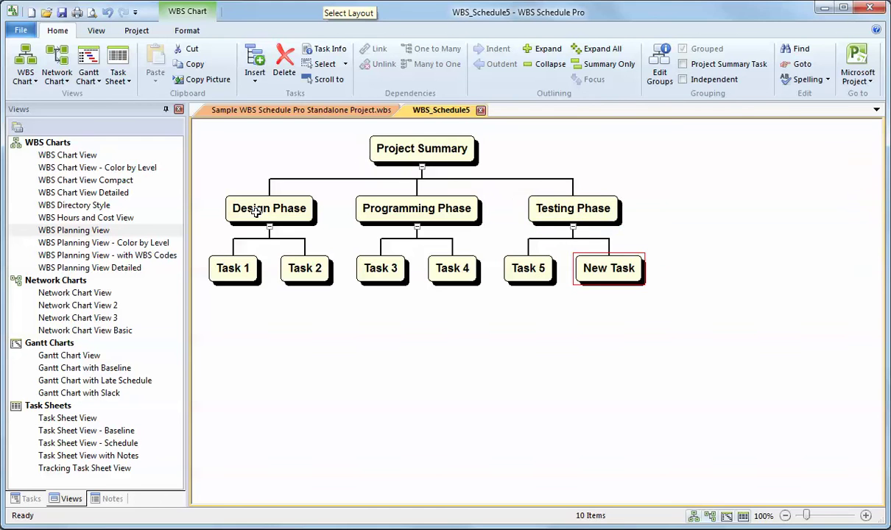
{"action": "type", "text": "Task 6"}
{"action": "key", "text": "Return"}
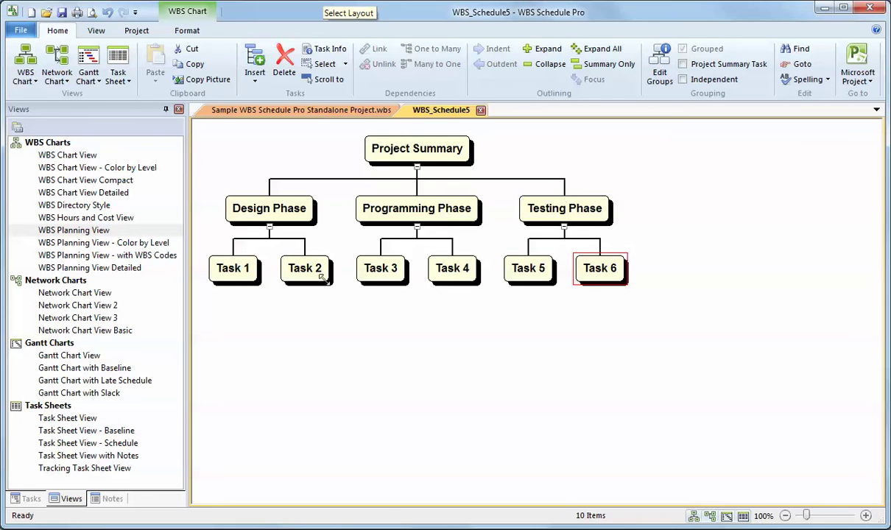
Step: Set Task 1's duration to 5 days in its task information
{"action": "double_click", "coordinate": [245, 272]}
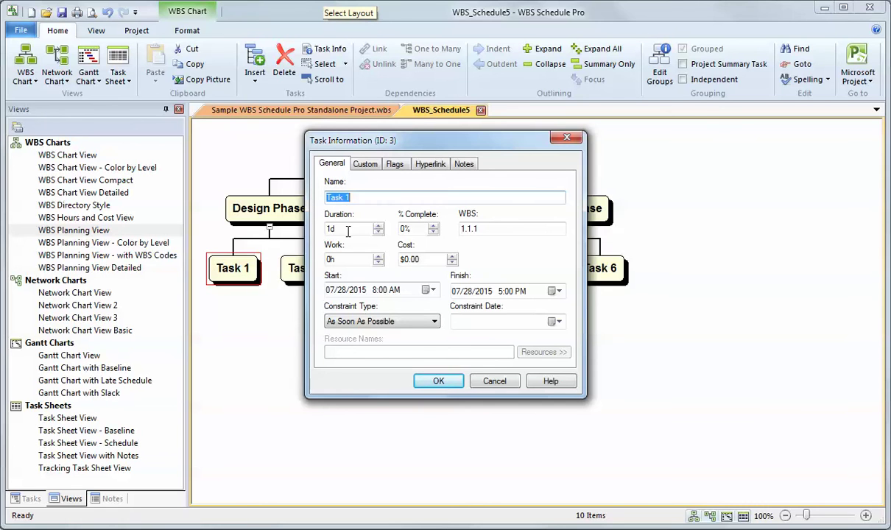
{"action": "key", "text": "Tab"}
{"action": "type", "text": "5"}
{"action": "key", "text": "Tab"}
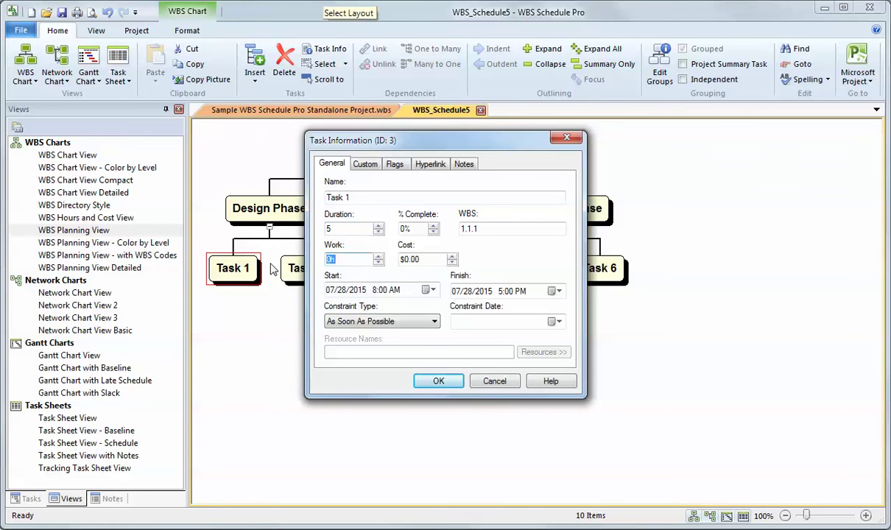
{"action": "key", "text": "Return"}
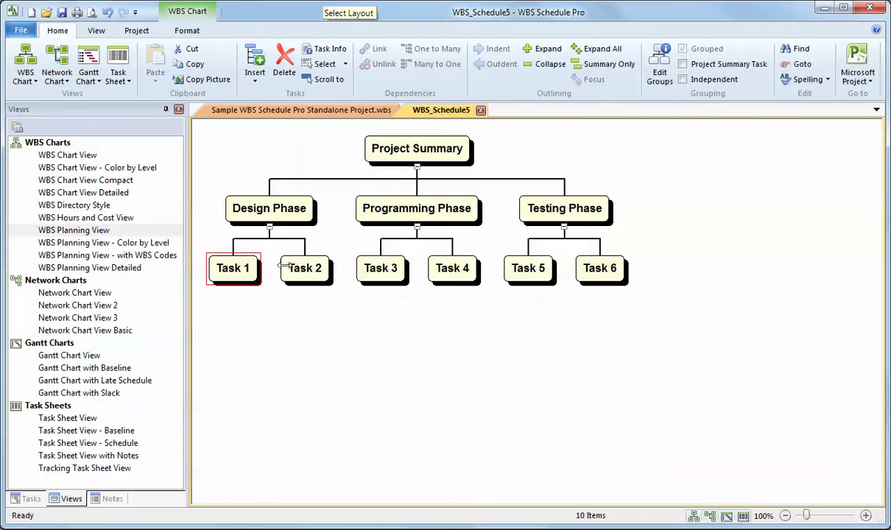
Step: Set Task 2's duration to 1 week and its work to 40 hours
{"action": "double_click", "coordinate": [293, 268]}
{"action": "key", "text": "Tab"}
{"action": "type", "text": "1w"}
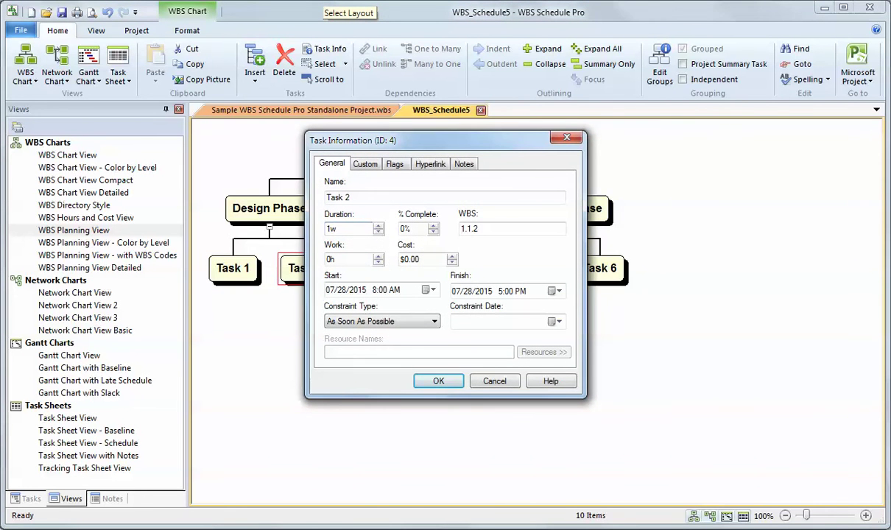
{"action": "key", "text": "Tab"}
{"action": "type", "text": "40"}
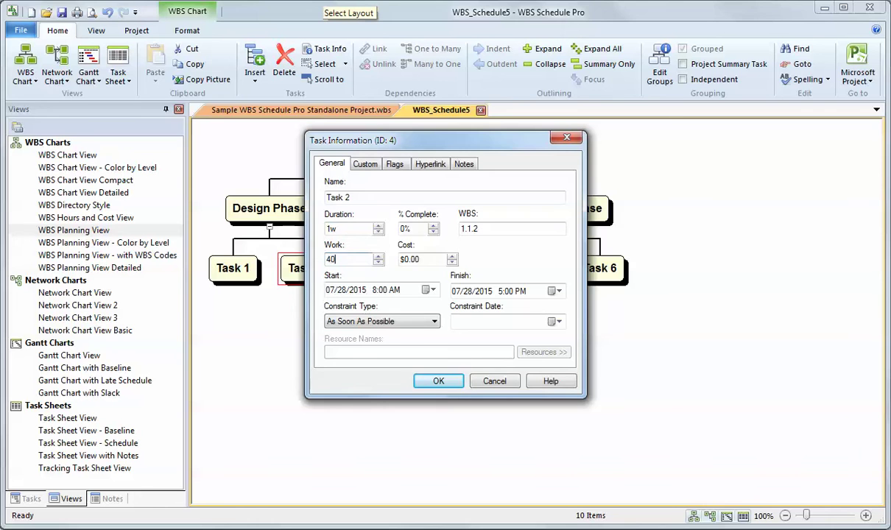
{"action": "left_click", "coordinate": [438, 381]}
Step: Review the rolled-up duration and work in the summary information of Design Phase and of Project Summary
{"action": "double_click", "coordinate": [262, 208]}
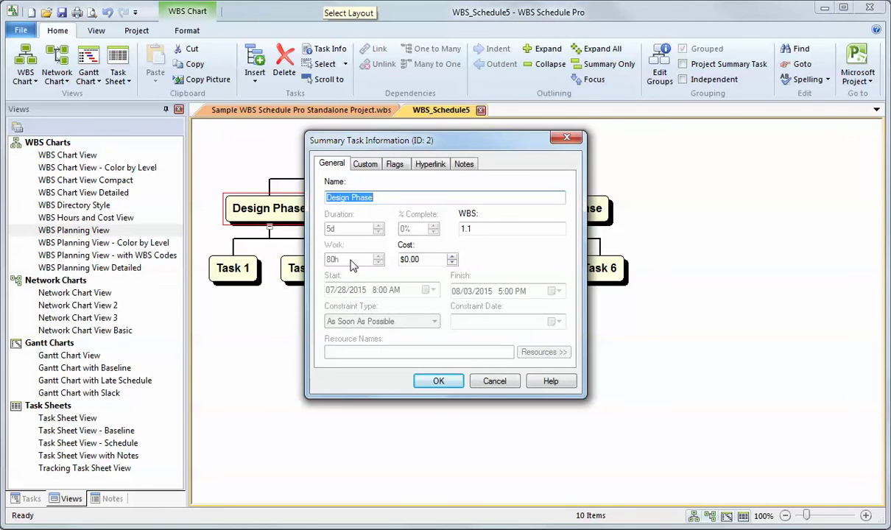
{"action": "left_click", "coordinate": [435, 383]}
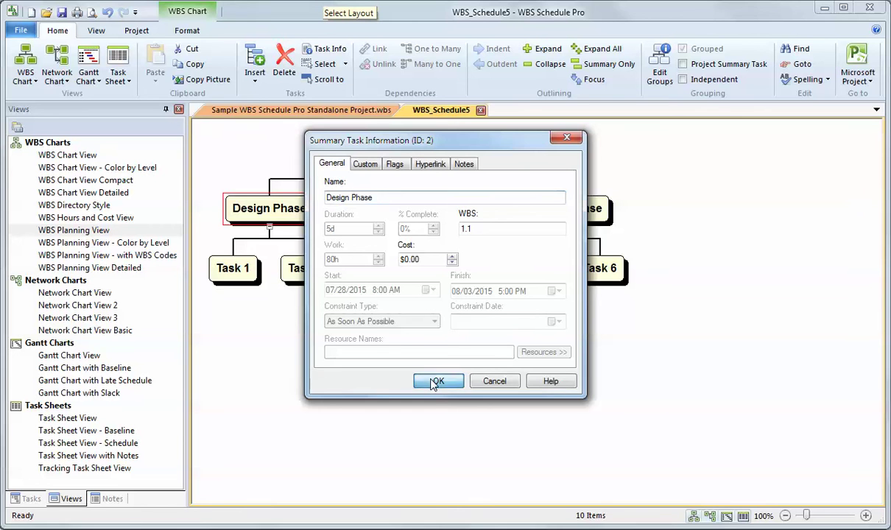
{"action": "double_click", "coordinate": [418, 150]}
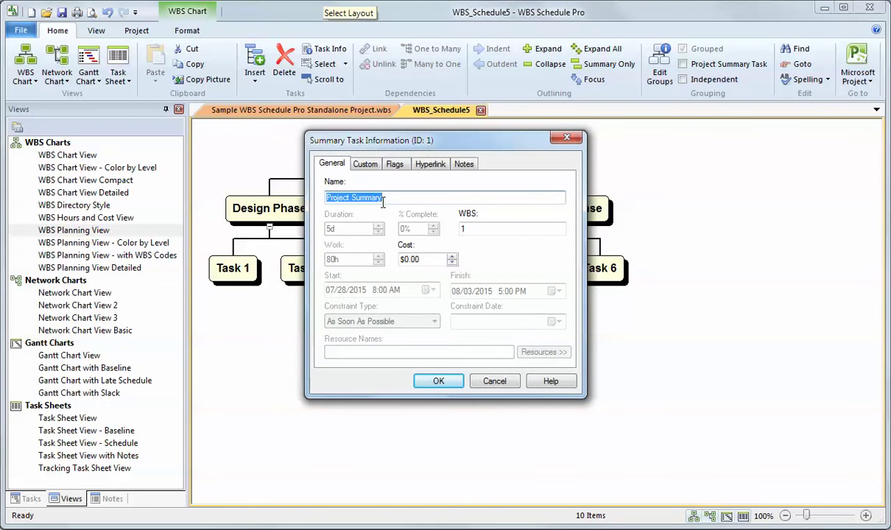
{"action": "left_click", "coordinate": [491, 383]}
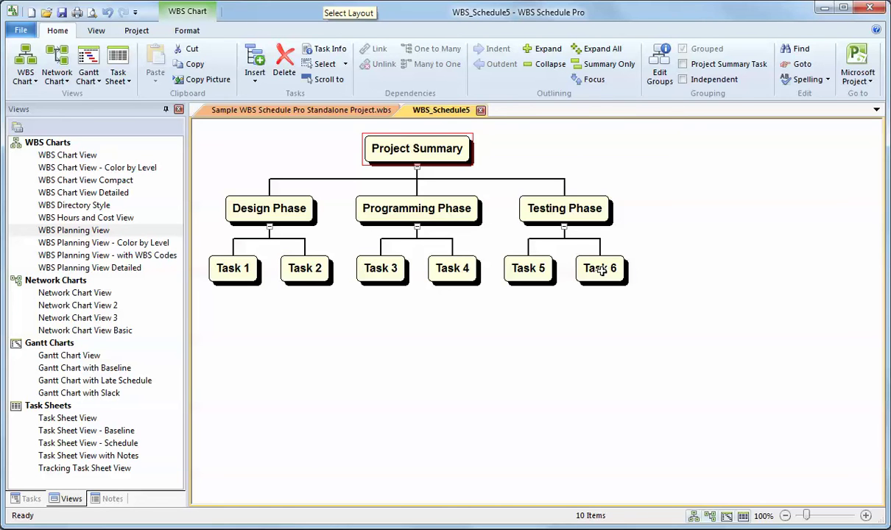
Step: Reposition Testing Phase with its subtasks below the level of the other phases' tasks, and place Task 2 lower than Task 1
{"action": "left_click_drag", "start_coordinate": [602, 271], "coordinate": [631, 253]}
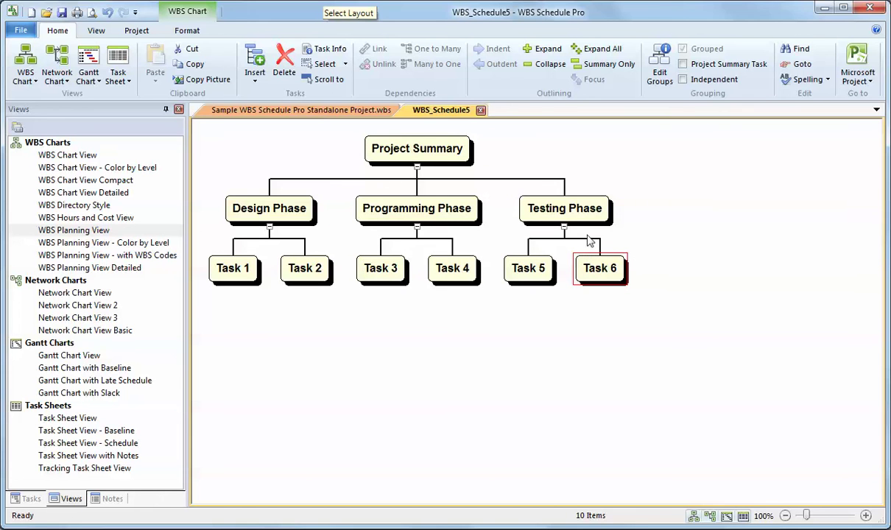
{"action": "left_click_drag", "start_coordinate": [580, 196], "coordinate": [579, 299]}
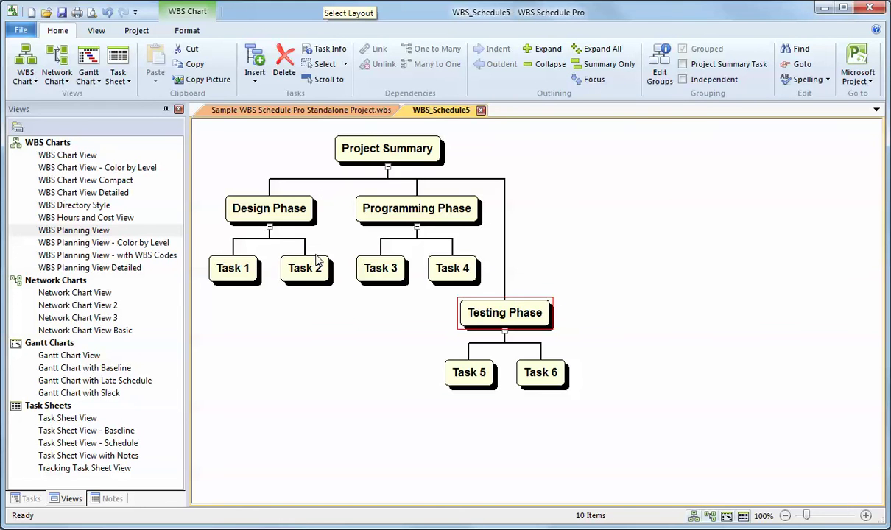
{"action": "left_click_drag", "start_coordinate": [317, 256], "coordinate": [319, 298]}
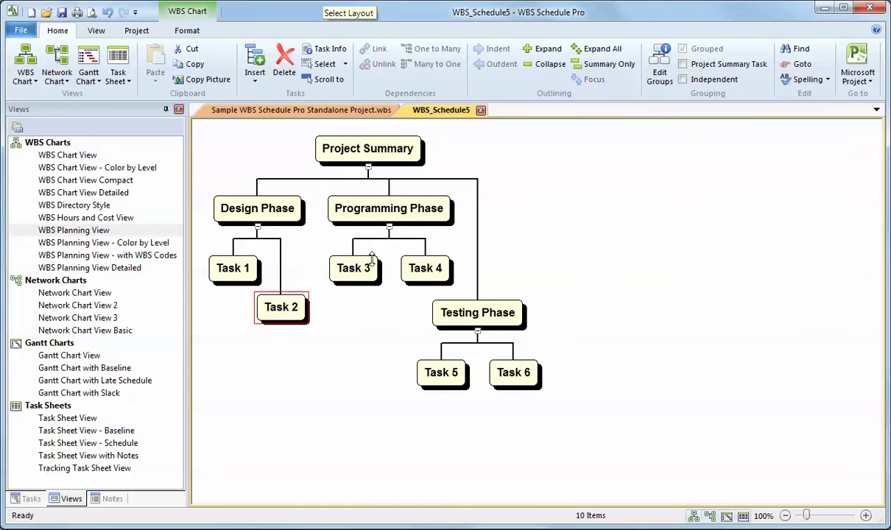
Step: Try Task 3 at a lower position, and move Task 2, Task 3 and Testing Phase back up level with their sibling boxes
{"action": "left_click_drag", "start_coordinate": [368, 256], "coordinate": [370, 346]}
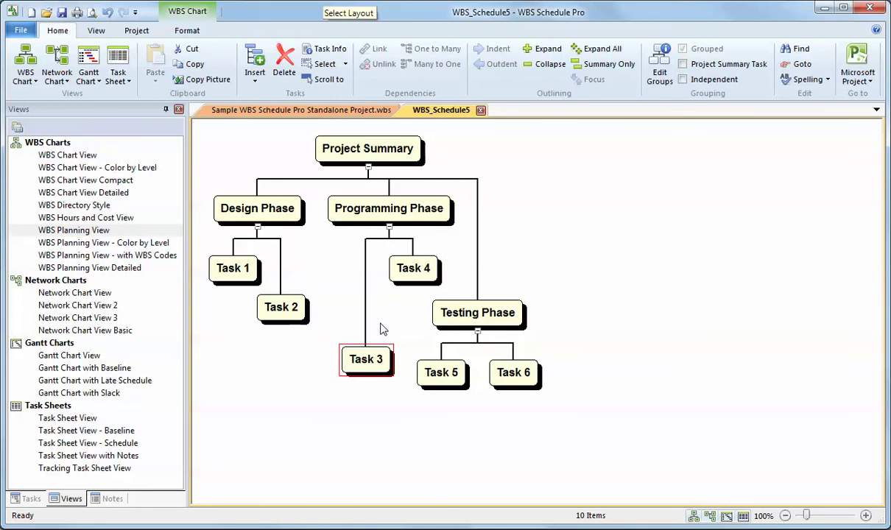
{"action": "left_click_drag", "start_coordinate": [282, 296], "coordinate": [288, 245]}
{"action": "left_click_drag", "start_coordinate": [390, 346], "coordinate": [375, 241]}
{"action": "left_click_drag", "start_coordinate": [528, 299], "coordinate": [558, 177]}
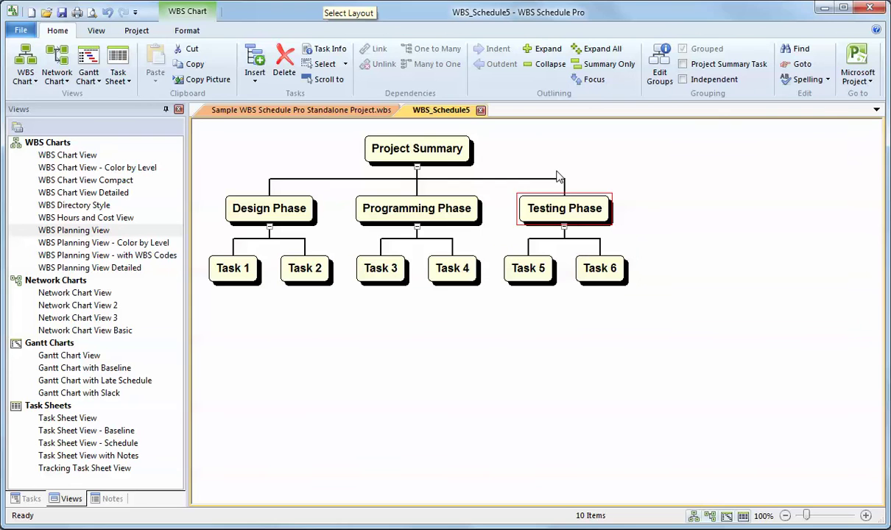
{"action": "left_click", "coordinate": [405, 149]}
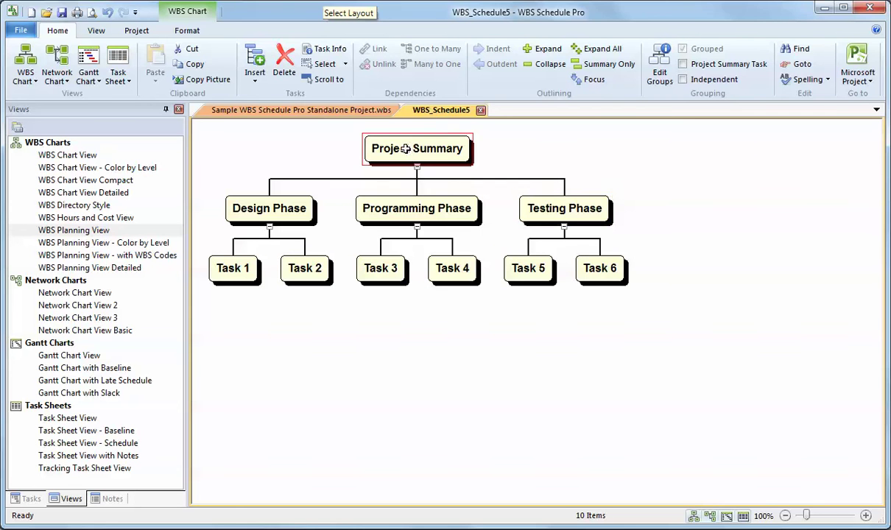
Step: Collapse the subtasks of Design Phase, Programming Phase and Testing Phase, and expand all three again
{"action": "left_click", "coordinate": [270, 228]}
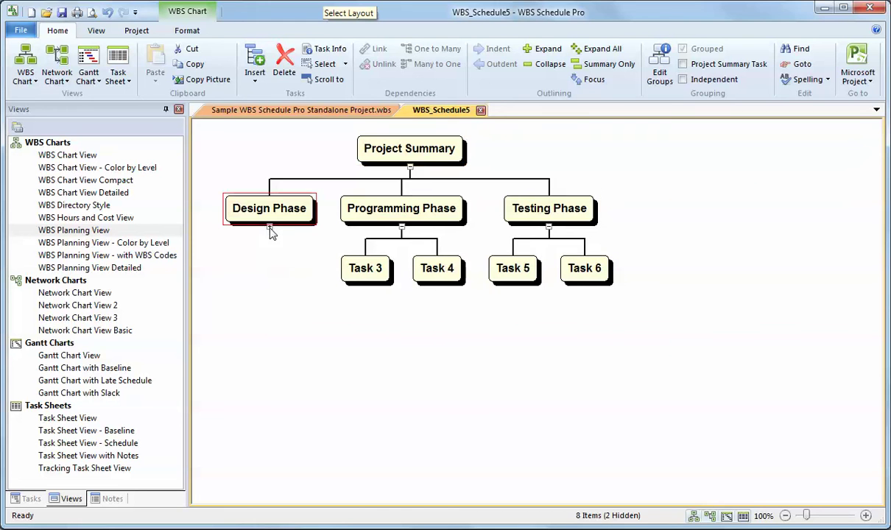
{"action": "left_click", "coordinate": [402, 228]}
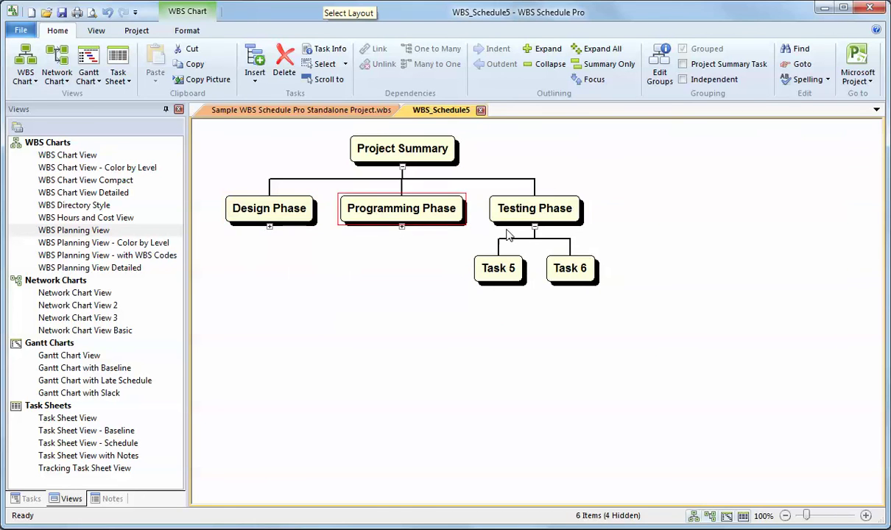
{"action": "left_click", "coordinate": [534, 228]}
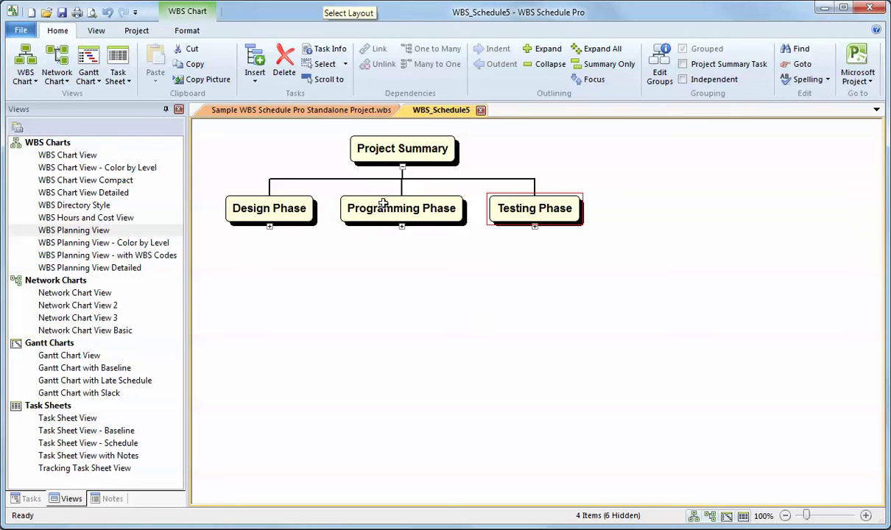
{"action": "left_click", "coordinate": [270, 227]}
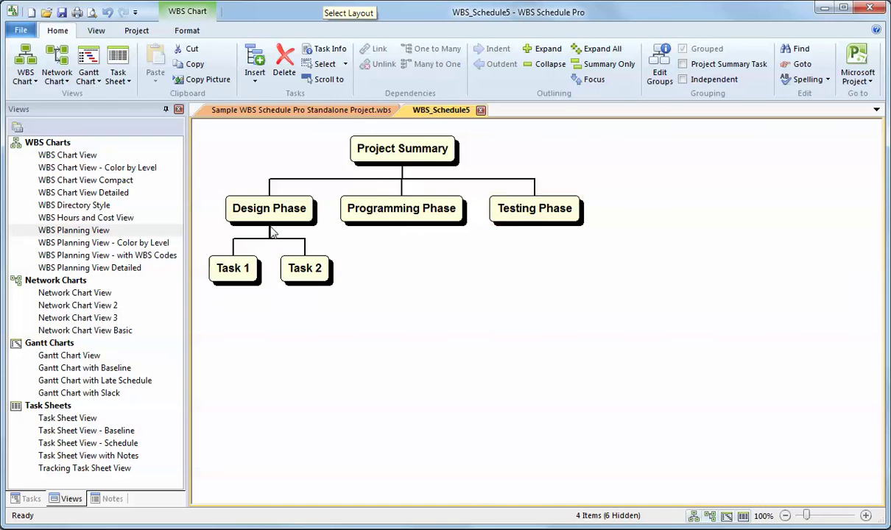
{"action": "left_click", "coordinate": [402, 227]}
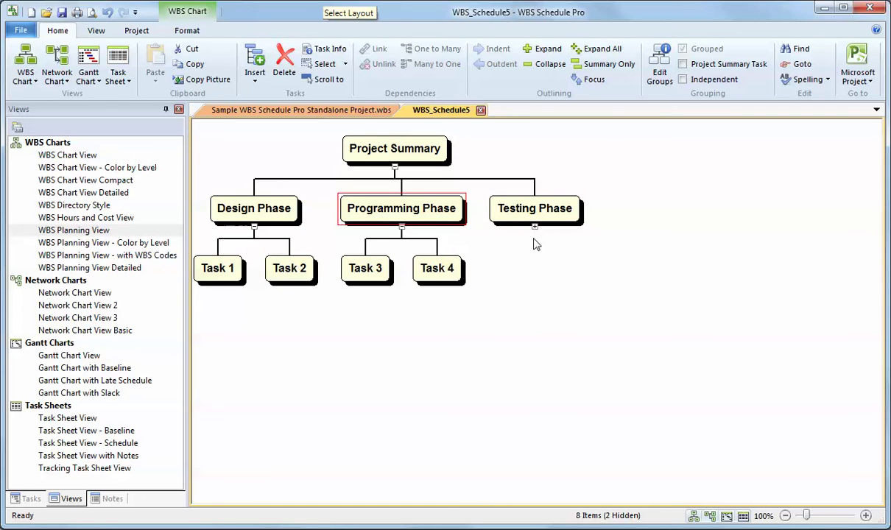
{"action": "left_click", "coordinate": [535, 227]}
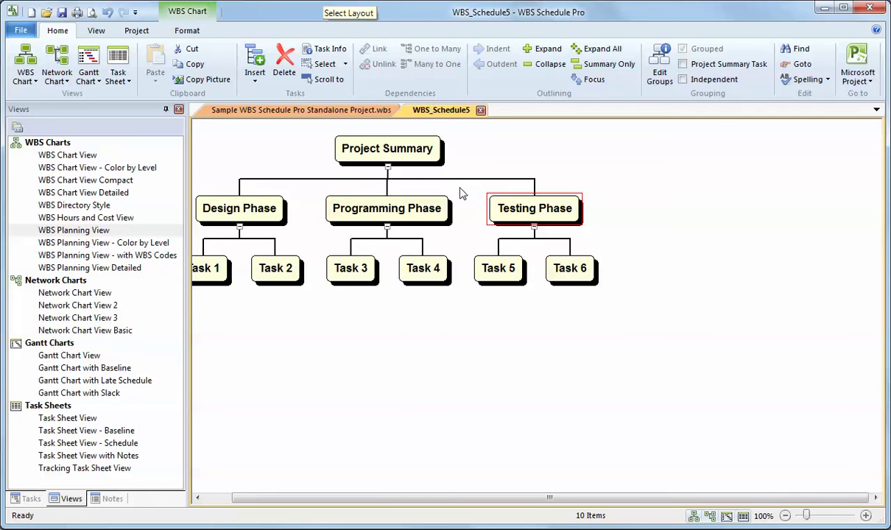
Step: In the WBS Hours and Cost View, set Task 1's cost to 2000 and Task 2's cost to 5000
{"action": "left_click", "coordinate": [64, 157]}
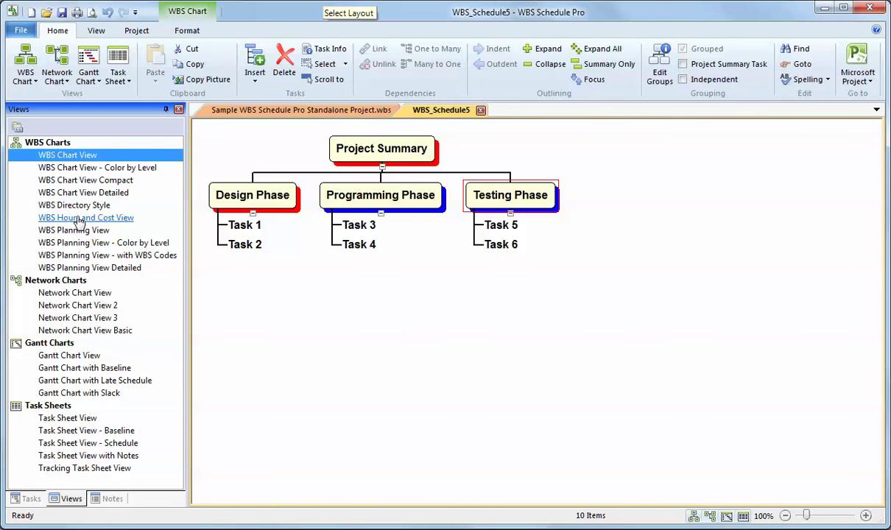
{"action": "left_click", "coordinate": [79, 218]}
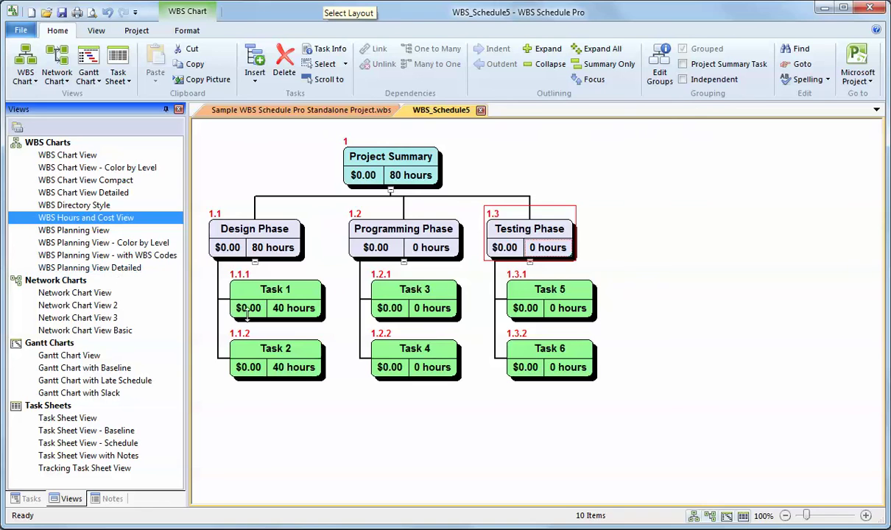
{"action": "left_click", "coordinate": [238, 296]}
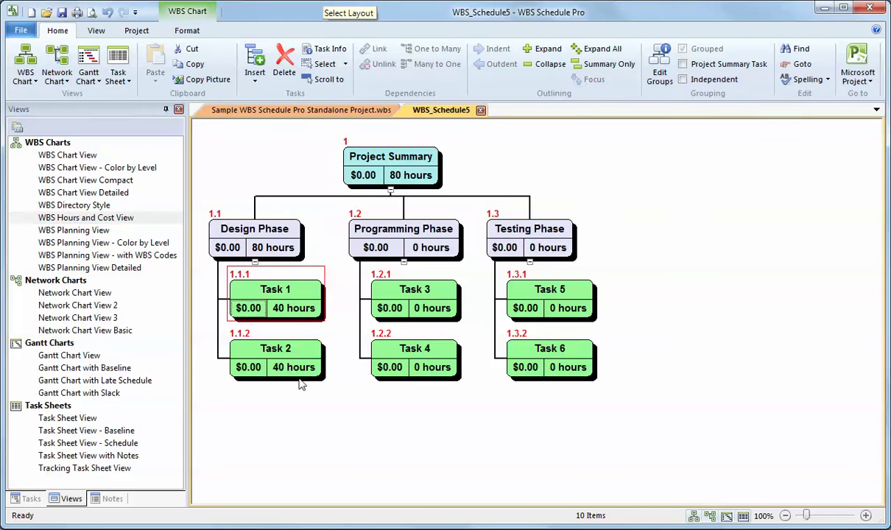
{"action": "type", "text": "2000"}
{"action": "key", "text": "Return"}
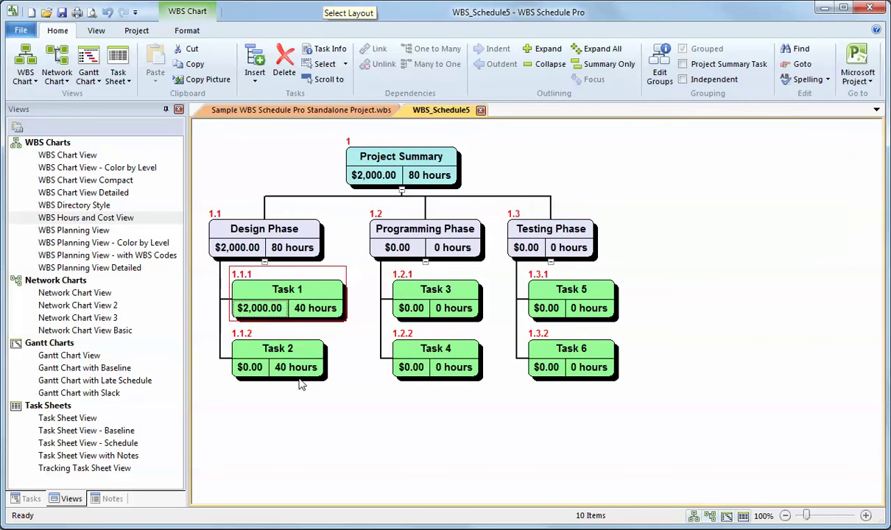
{"action": "left_click", "coordinate": [300, 380]}
{"action": "type", "text": "5000"}
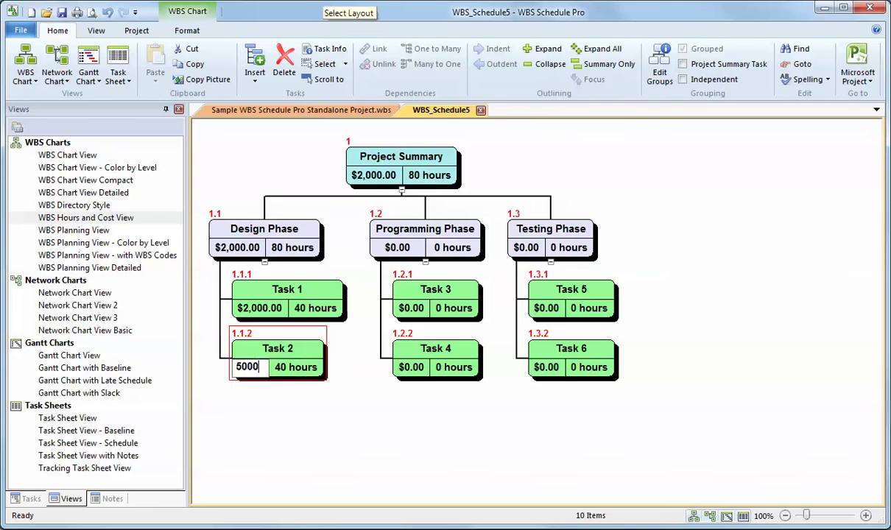
{"action": "key", "text": "Return"}
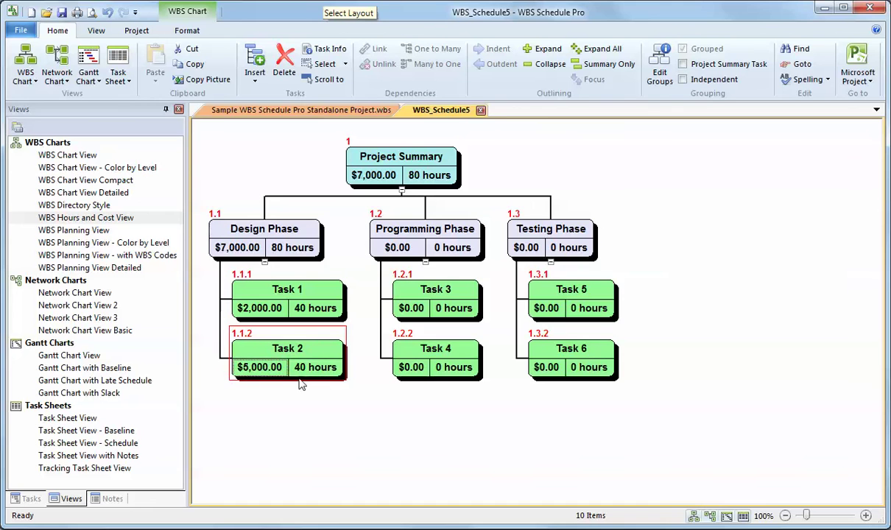
Step: Set Task 3's cost to 1000 and its work to 40 hours
{"action": "left_click", "coordinate": [417, 308]}
{"action": "type", "text": "1000"}
{"action": "key", "text": "Return"}
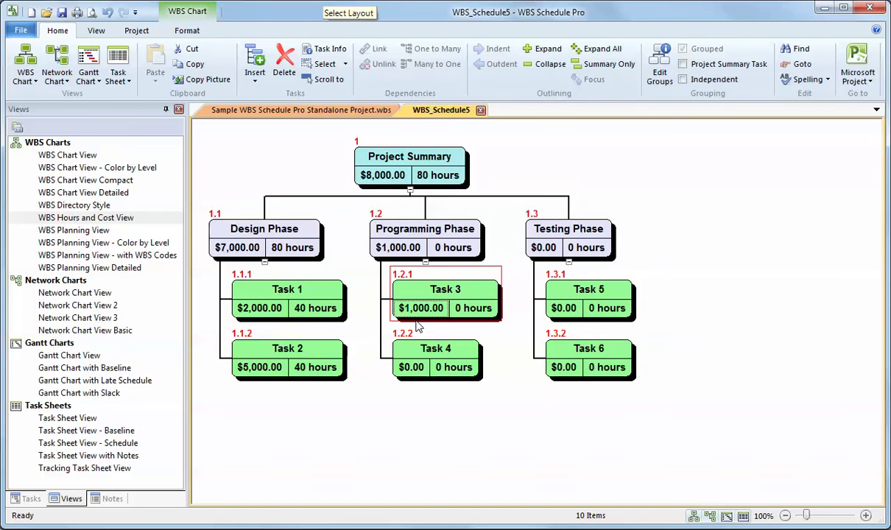
{"action": "left_click", "coordinate": [455, 308]}
{"action": "type", "text": "40"}
{"action": "key", "text": "Return"}
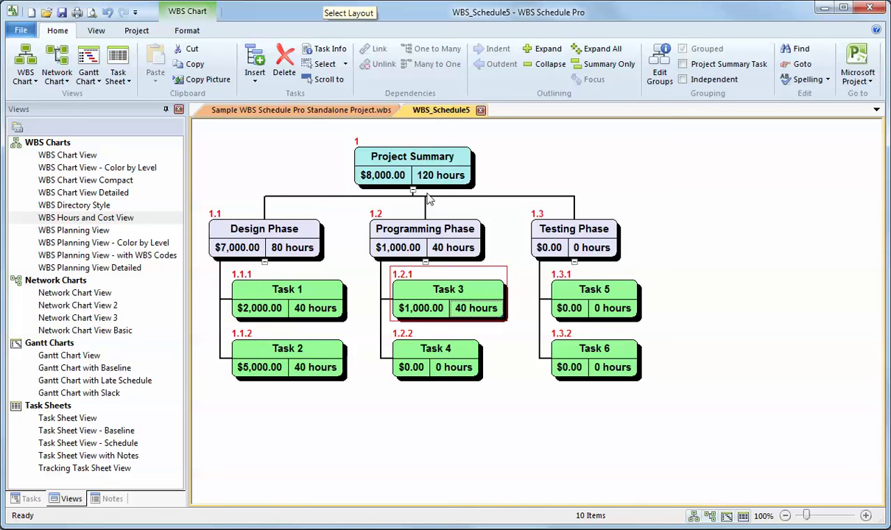
Step: In the WBS Chart View, add a column with the WBS field to the left of Name in the summary task boxes
{"action": "left_click", "coordinate": [187, 32]}
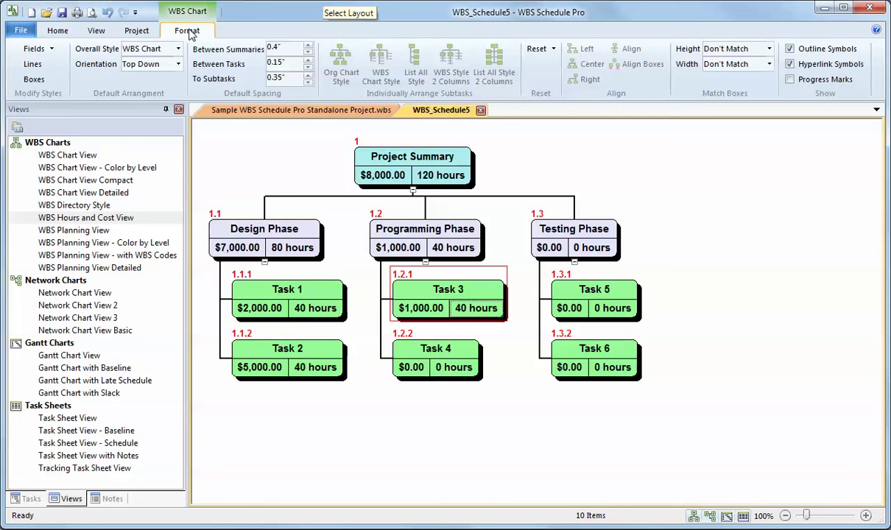
{"action": "left_click", "coordinate": [75, 156]}
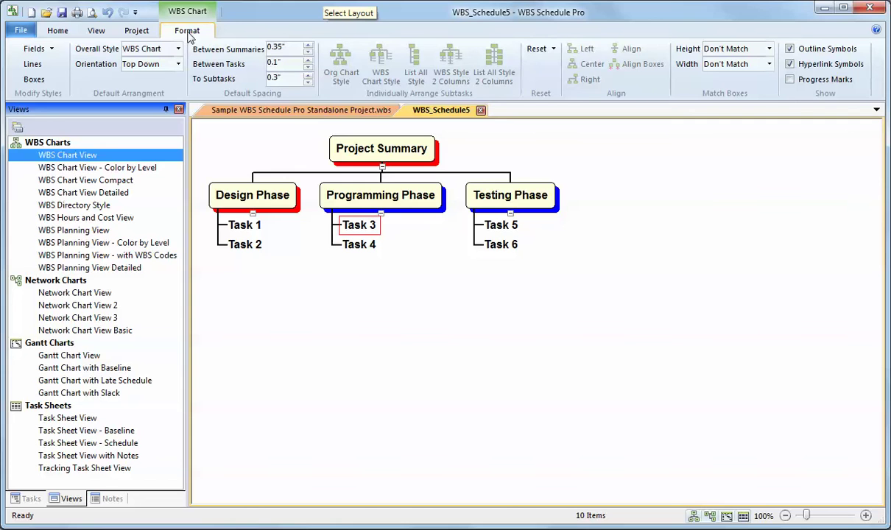
{"action": "left_click", "coordinate": [52, 50]}
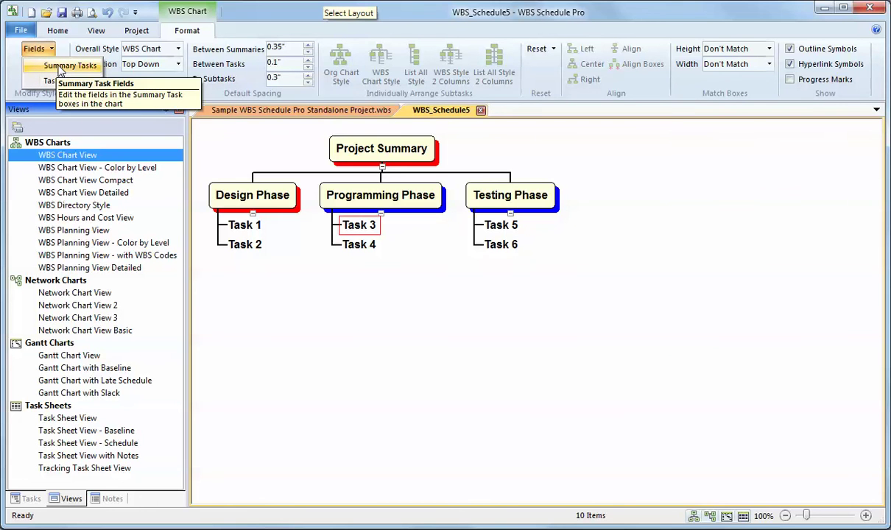
{"action": "left_click", "coordinate": [61, 67]}
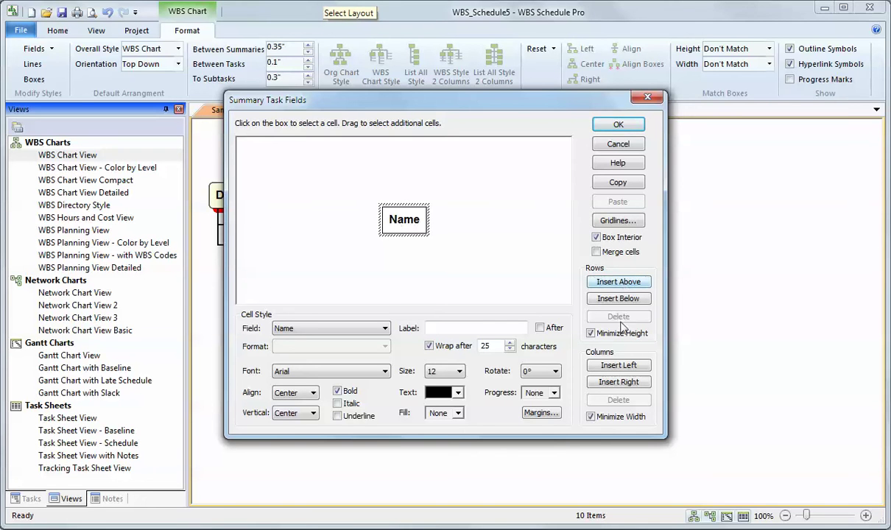
{"action": "left_click", "coordinate": [622, 366]}
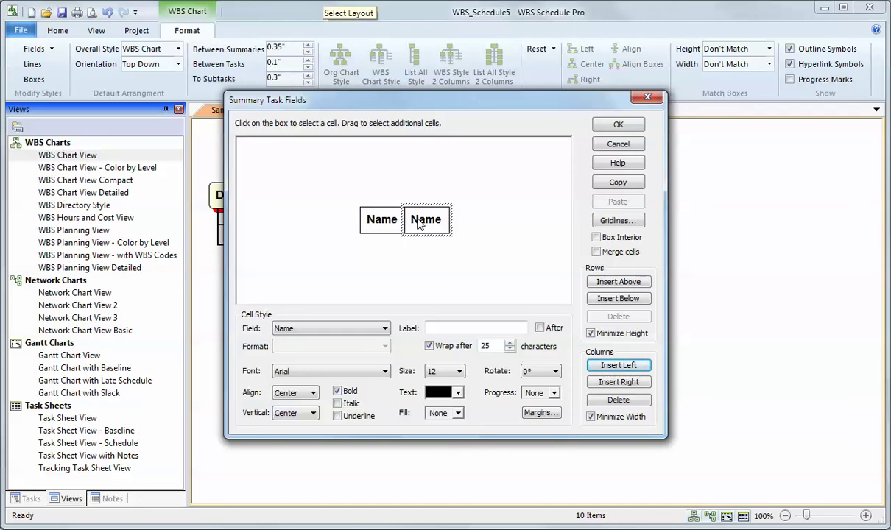
{"action": "left_click", "coordinate": [390, 221]}
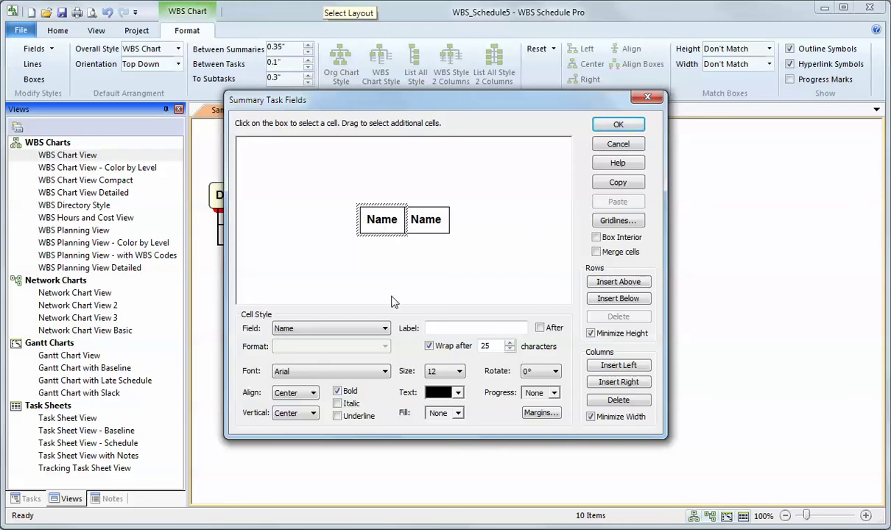
{"action": "left_click", "coordinate": [385, 328]}
{"action": "scroll", "coordinate": [373, 457], "scroll_direction": "down", "scroll_amount": 15}
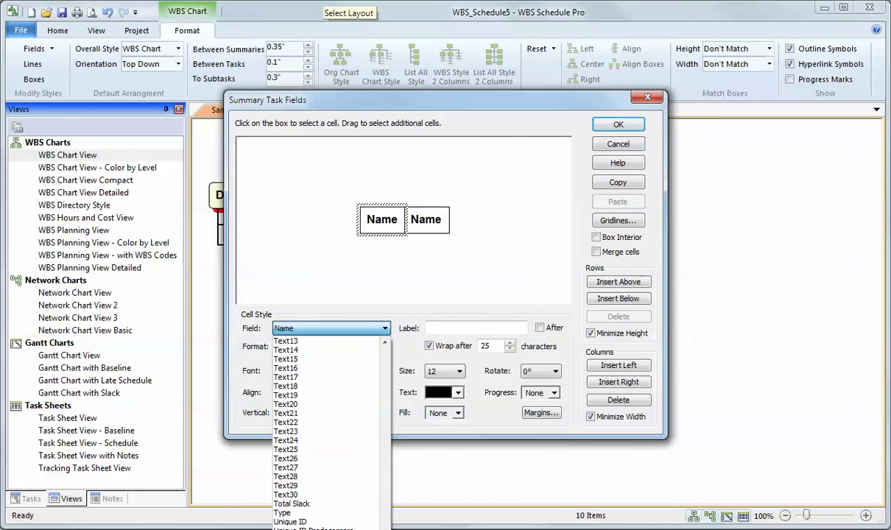
{"action": "key", "text": "w"}
{"action": "key", "text": "Return"}
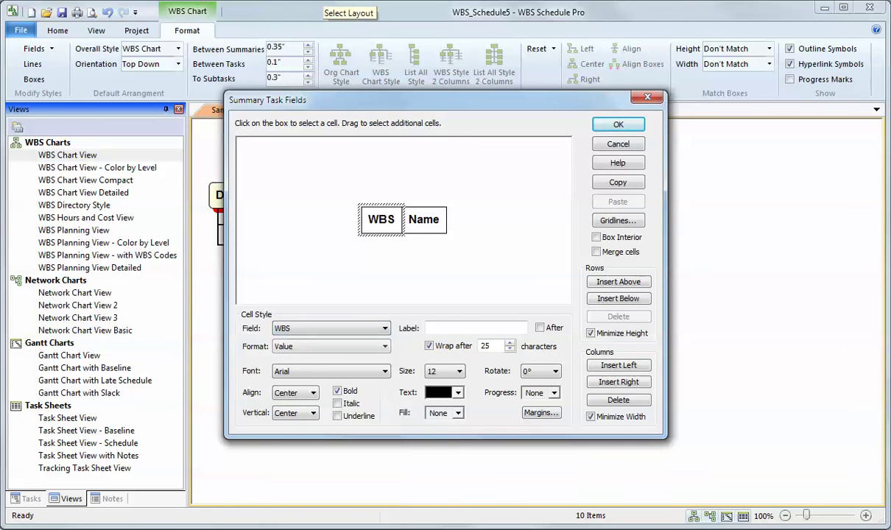
Step: Clear all gridlines of the WBS cell in the summary task fields and apply the box layout
{"action": "left_click", "coordinate": [405, 221]}
{"action": "left_click", "coordinate": [398, 222]}
{"action": "left_click", "coordinate": [413, 224]}
{"action": "left_click", "coordinate": [394, 225]}
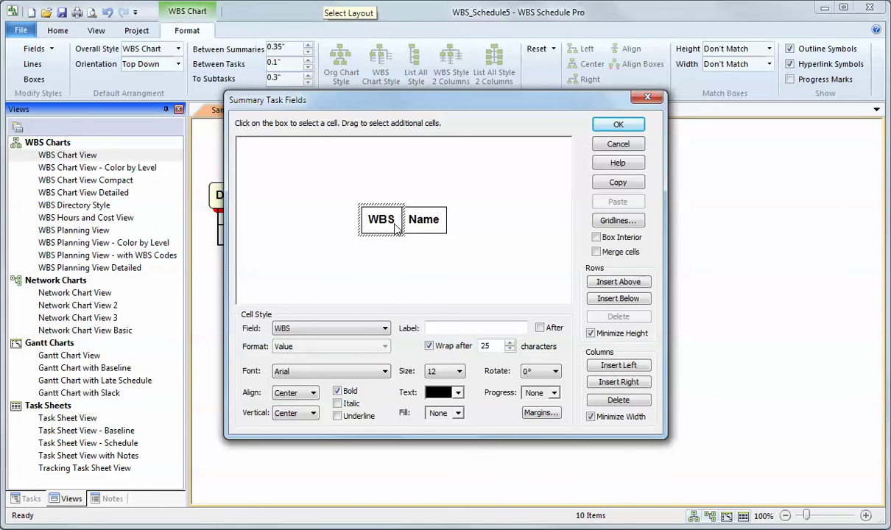
{"action": "left_click", "coordinate": [618, 222]}
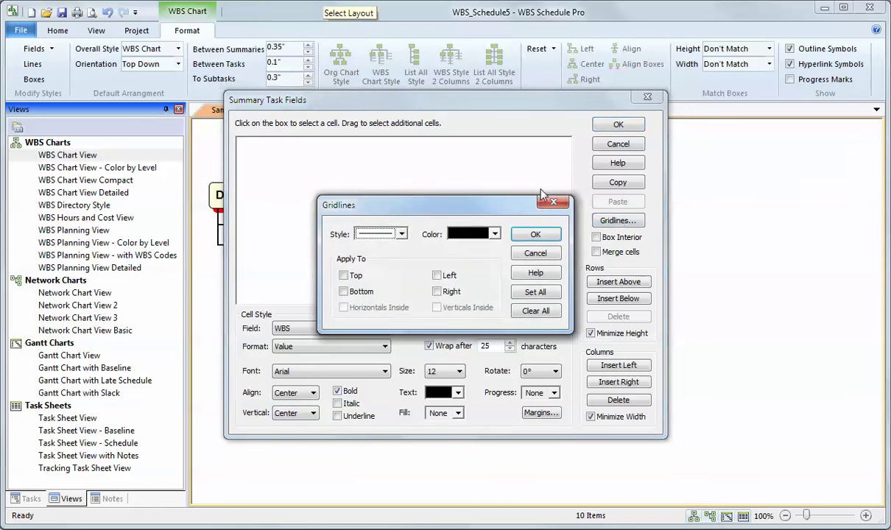
{"action": "left_click", "coordinate": [536, 312]}
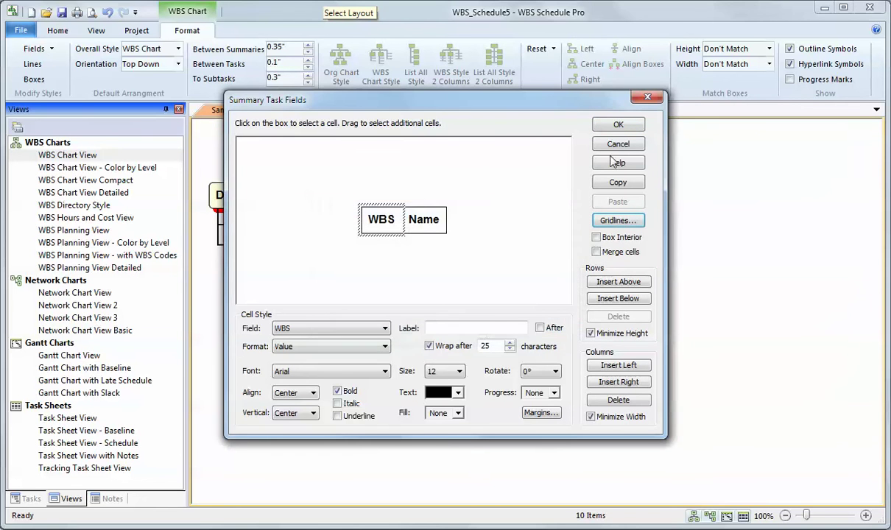
{"action": "left_click", "coordinate": [618, 126]}
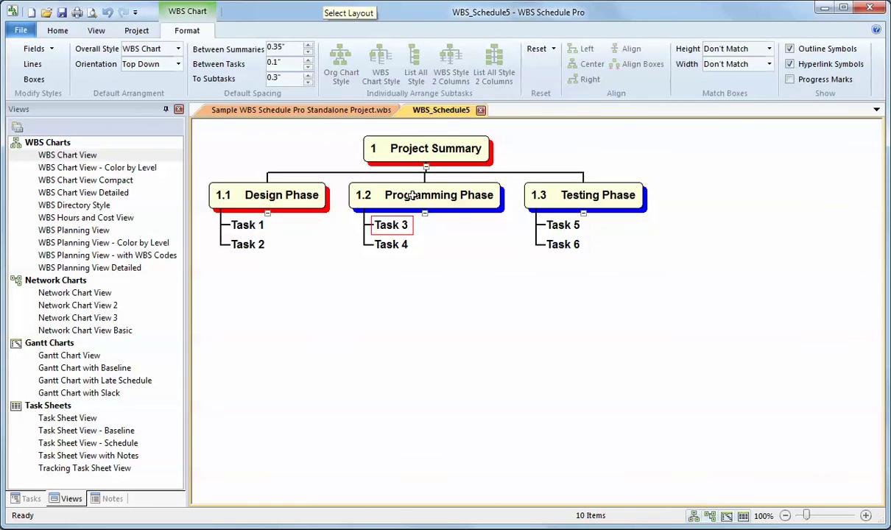
Step: Add a column with the WBS field to the left of Name in the regular task boxes
{"action": "left_click", "coordinate": [51, 50]}
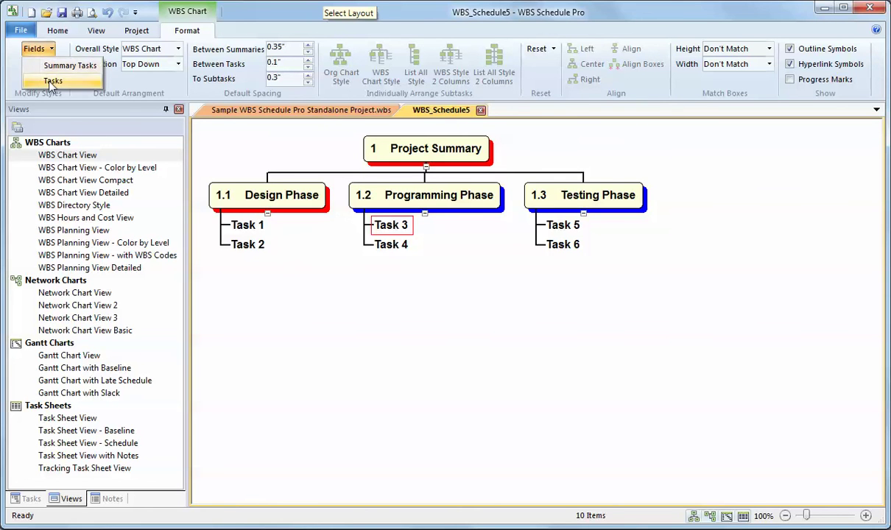
{"action": "left_click", "coordinate": [53, 81]}
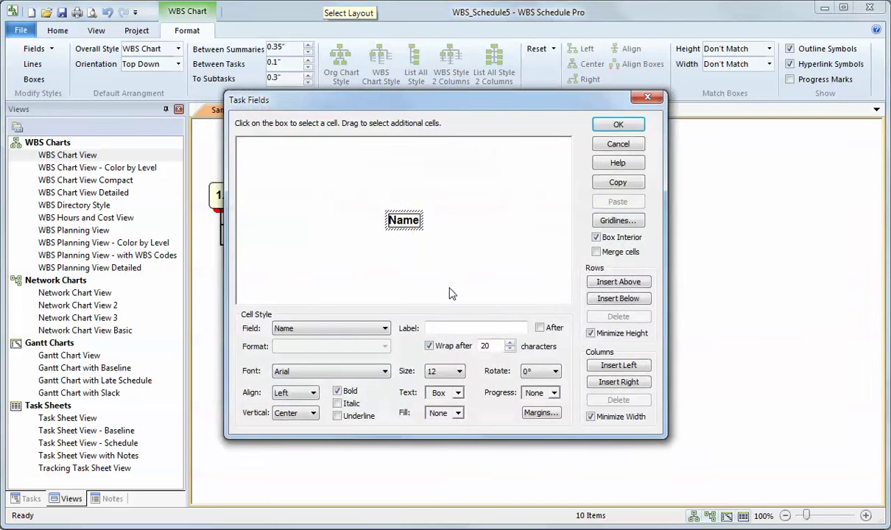
{"action": "left_click", "coordinate": [619, 367]}
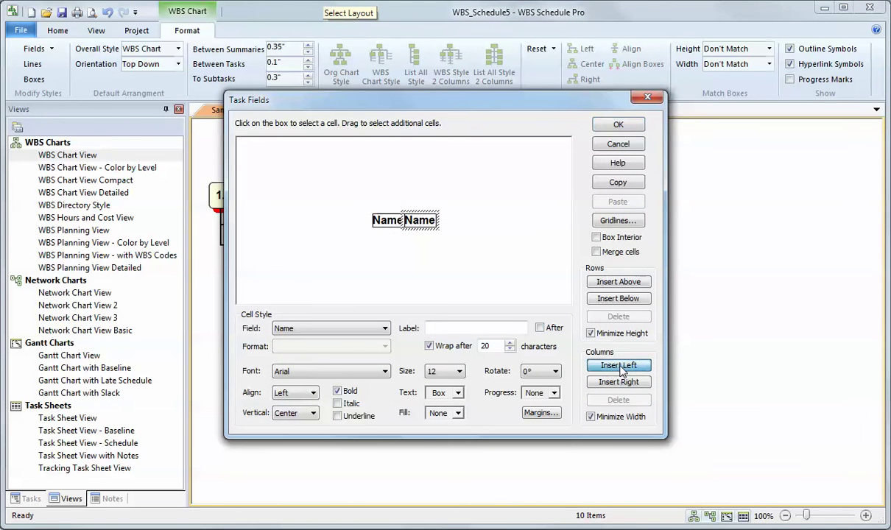
{"action": "left_click", "coordinate": [389, 222]}
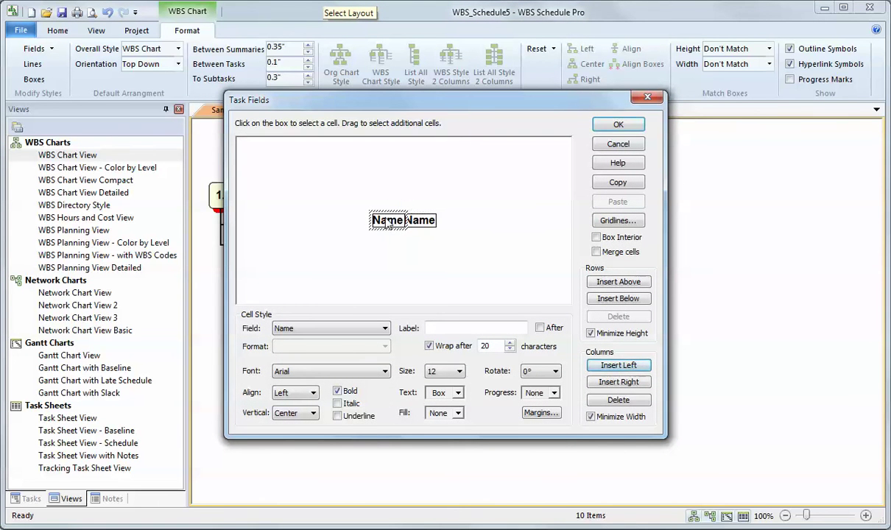
{"action": "left_click", "coordinate": [384, 329]}
{"action": "left_click_drag", "start_coordinate": [384, 479], "coordinate": [384, 529]}
{"action": "left_click", "coordinate": [295, 528]}
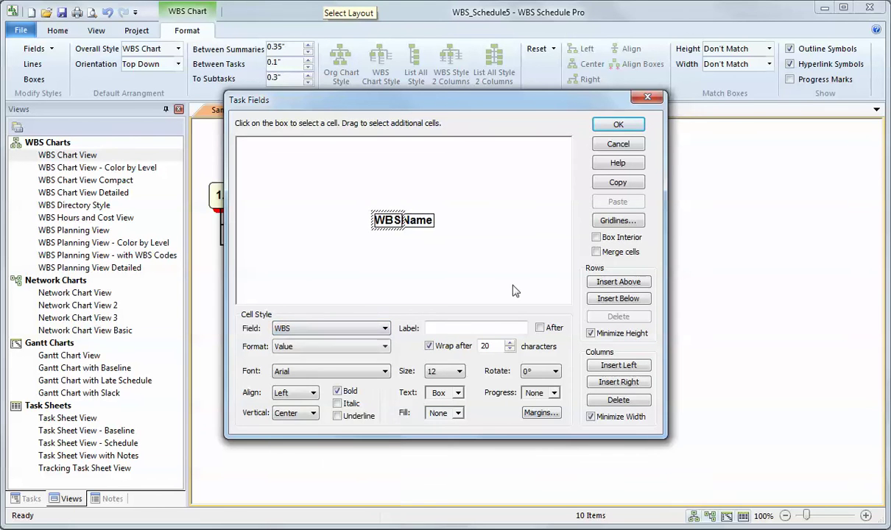
Step: Clear all gridlines of the WBS cell in the regular task fields and apply the box layout
{"action": "left_click", "coordinate": [618, 221]}
{"action": "left_click", "coordinate": [535, 234]}
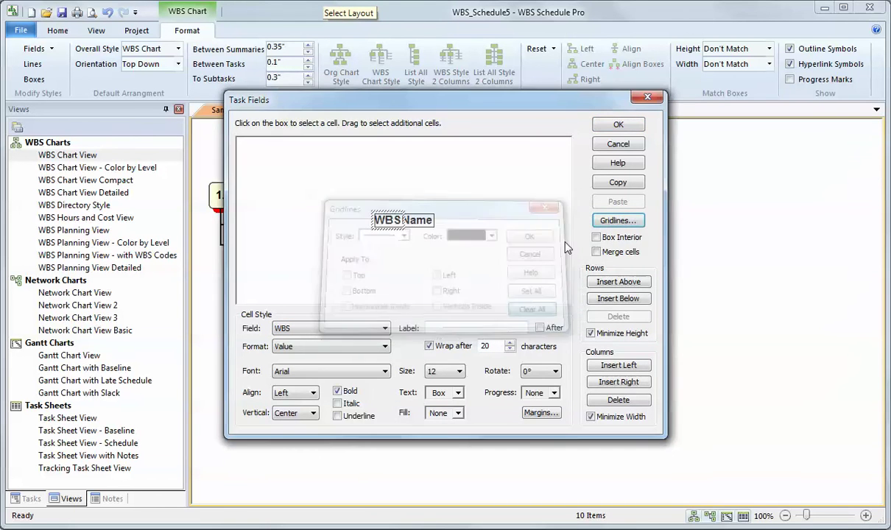
{"action": "left_click", "coordinate": [618, 124]}
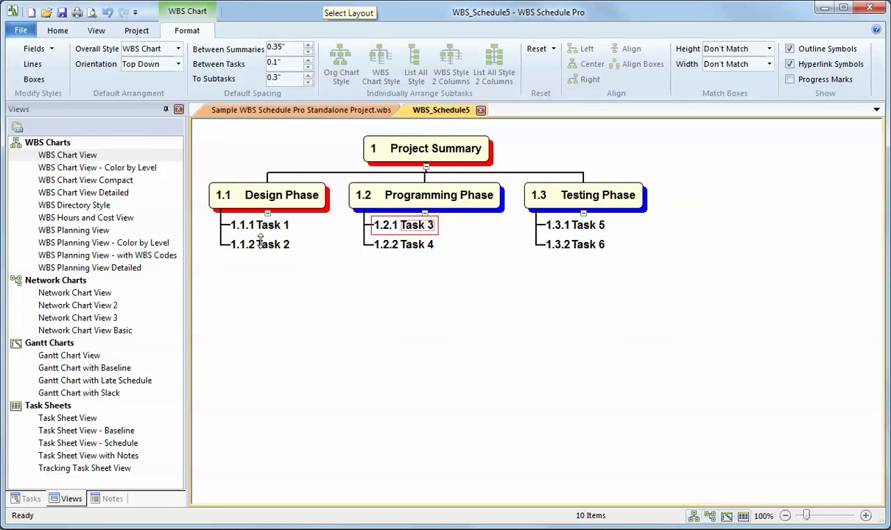
Step: View the project's WBS codes in the Task Sheet View and return to the WBS chart
{"action": "left_click", "coordinate": [425, 149]}
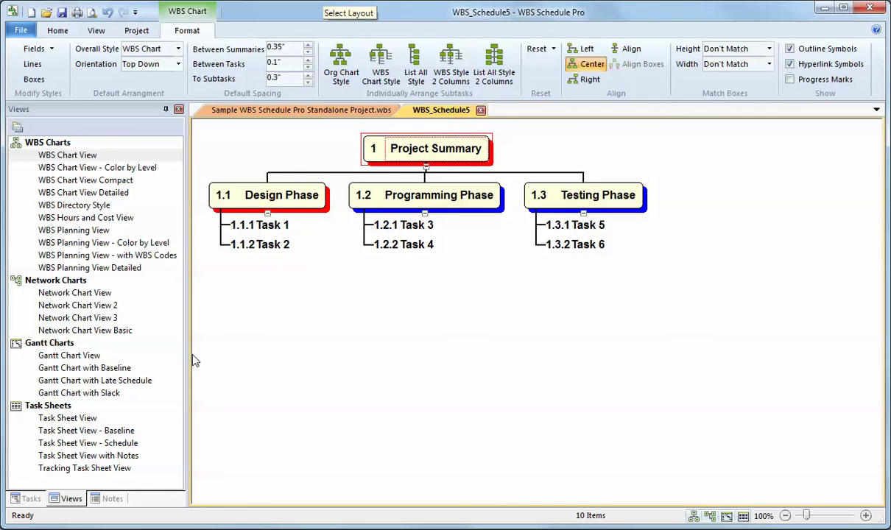
{"action": "left_click", "coordinate": [65, 419]}
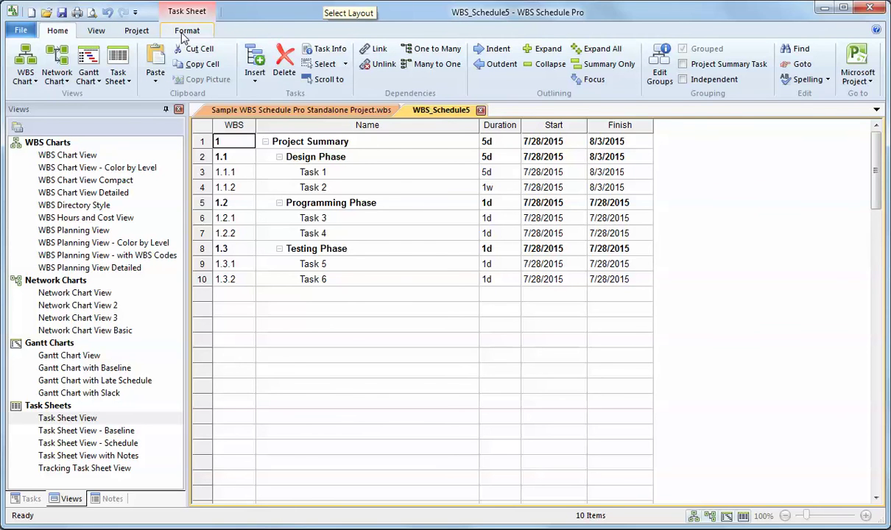
{"action": "left_click", "coordinate": [26, 61]}
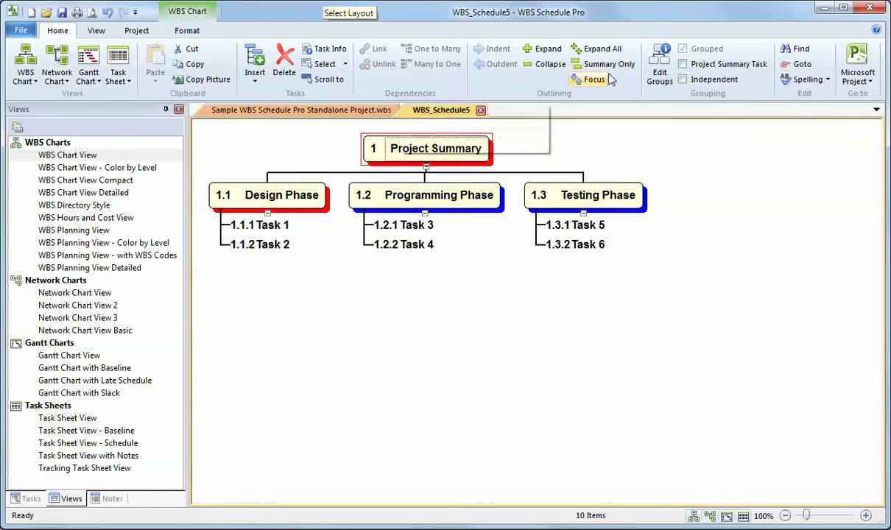
Step: Show the project summary task above the chart and hide it again
{"action": "left_click", "coordinate": [683, 65]}
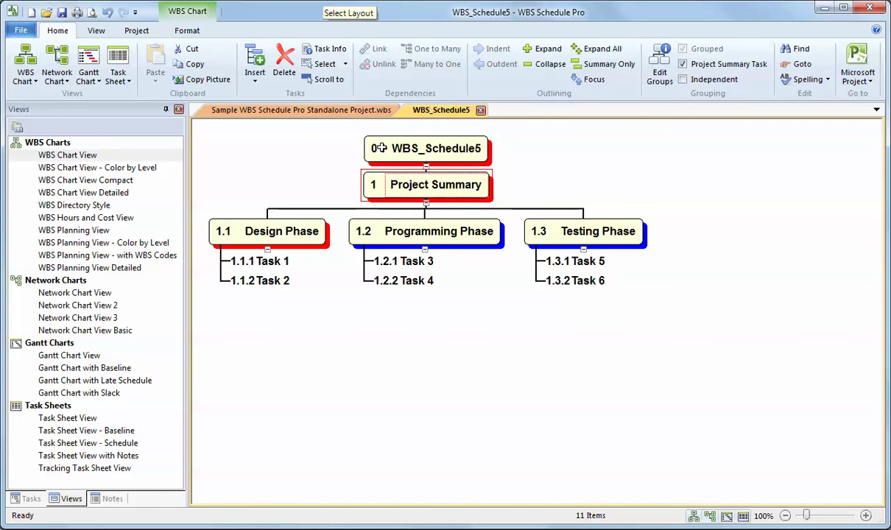
{"action": "left_click", "coordinate": [685, 65]}
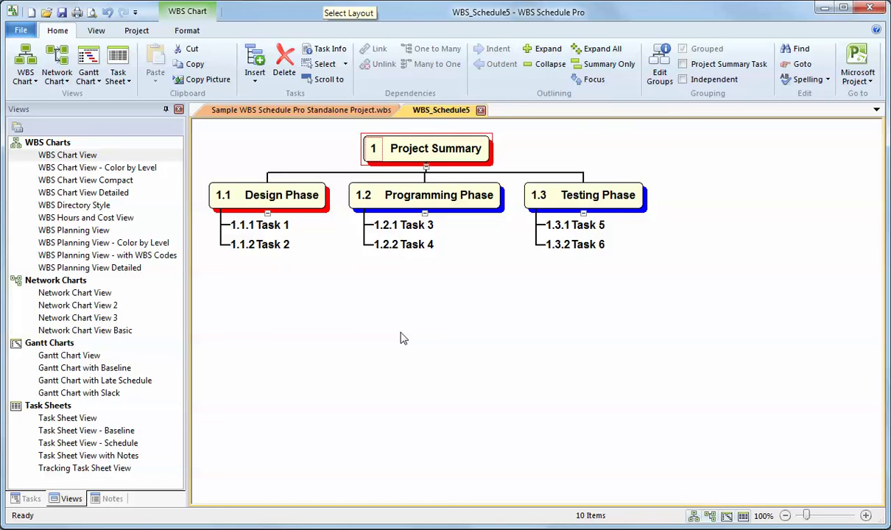
Step: Set the WBS code of Project Summary to A and the code of Design Phase to BB
{"action": "type", "text": "A"}
{"action": "key", "text": "Return"}
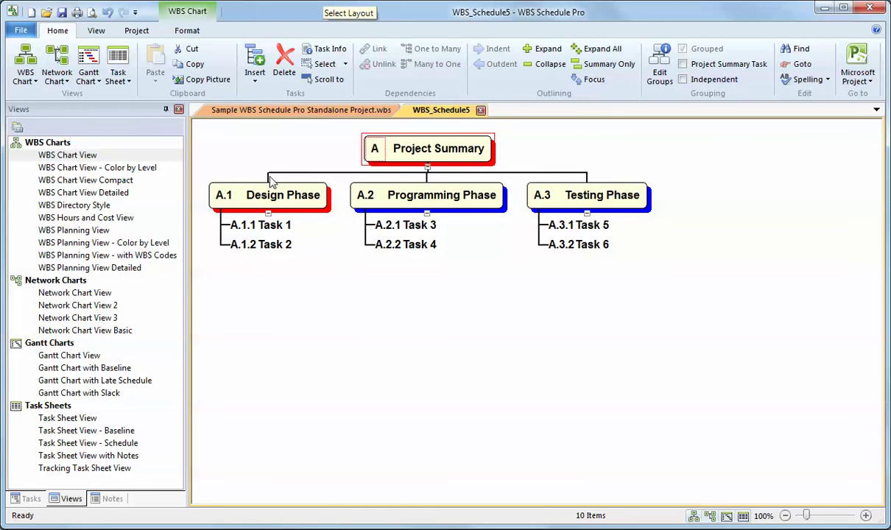
{"action": "left_click", "coordinate": [219, 193]}
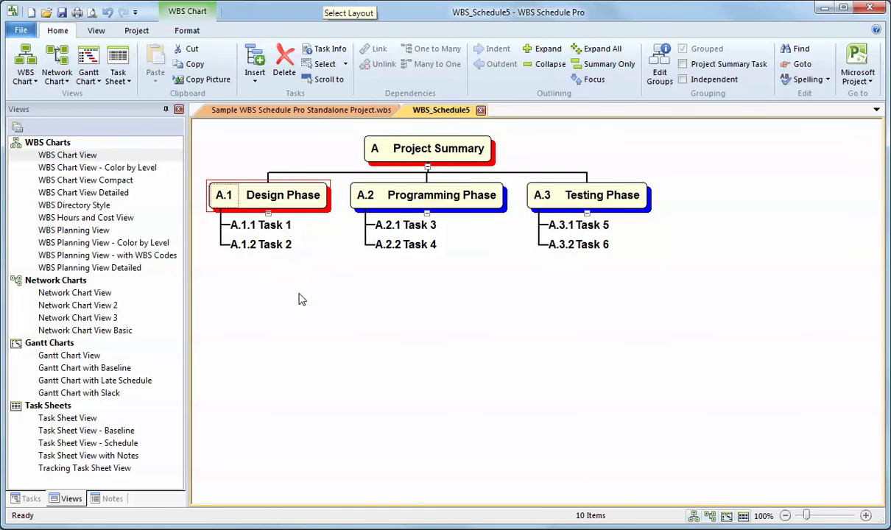
{"action": "type", "text": "BB"}
{"action": "key", "text": "Return"}
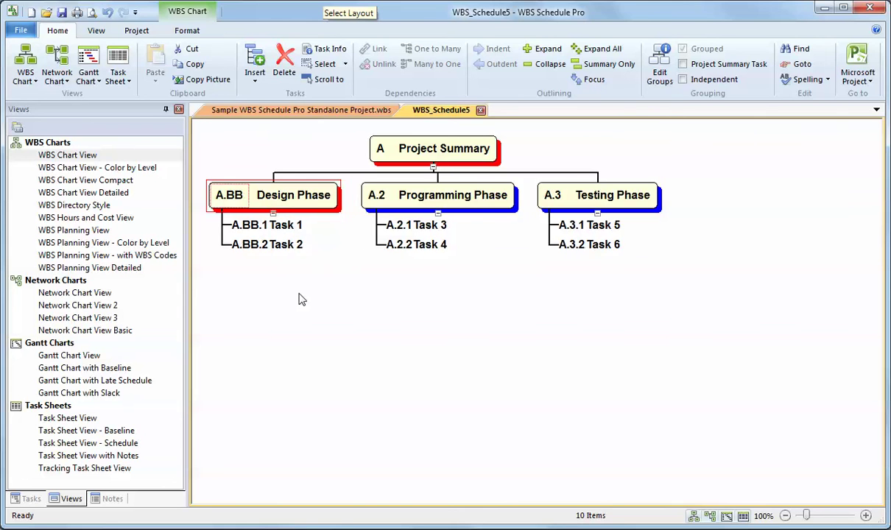
Step: Change the Design Phase's own part of the WBS code to DEV
{"action": "type", "text": "DE"}
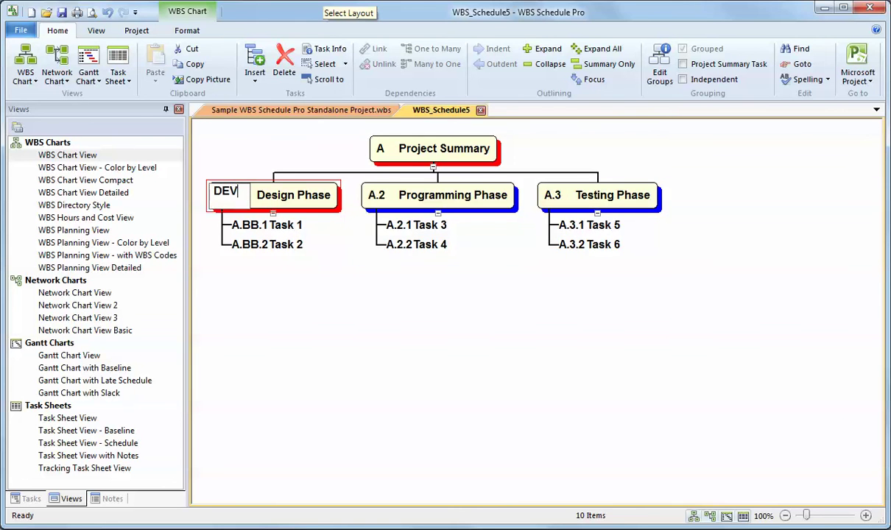
{"action": "type", "text": "V"}
{"action": "key", "text": "Return"}
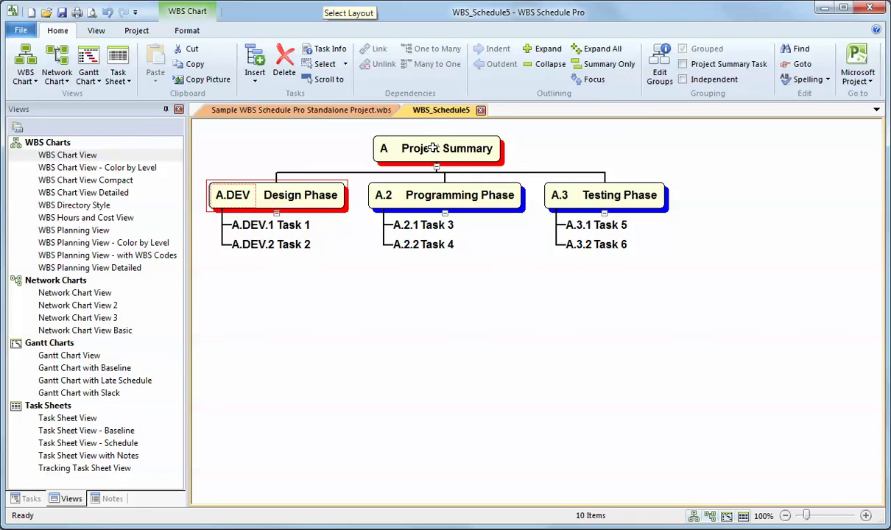
Step: In the project's WBS code options, define level 1 of the code mask as Uppercase Letters with length 3
{"action": "left_click", "coordinate": [137, 32]}
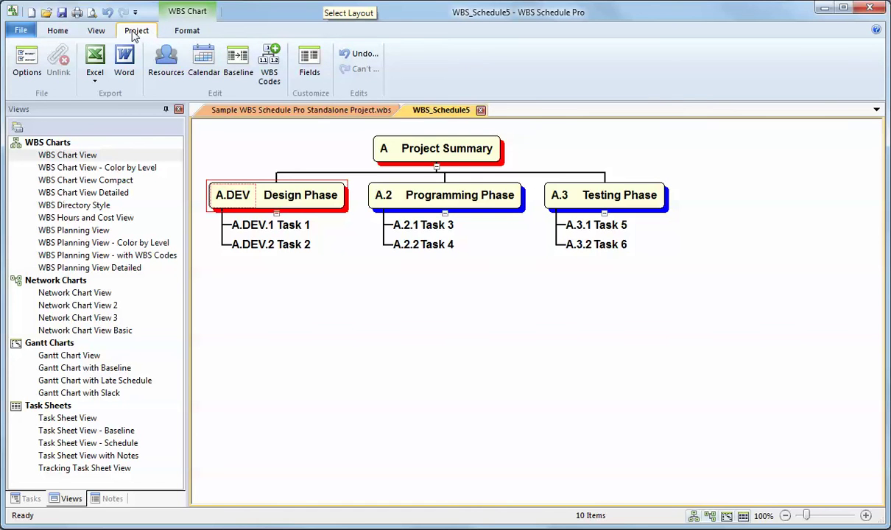
{"action": "left_click", "coordinate": [273, 63]}
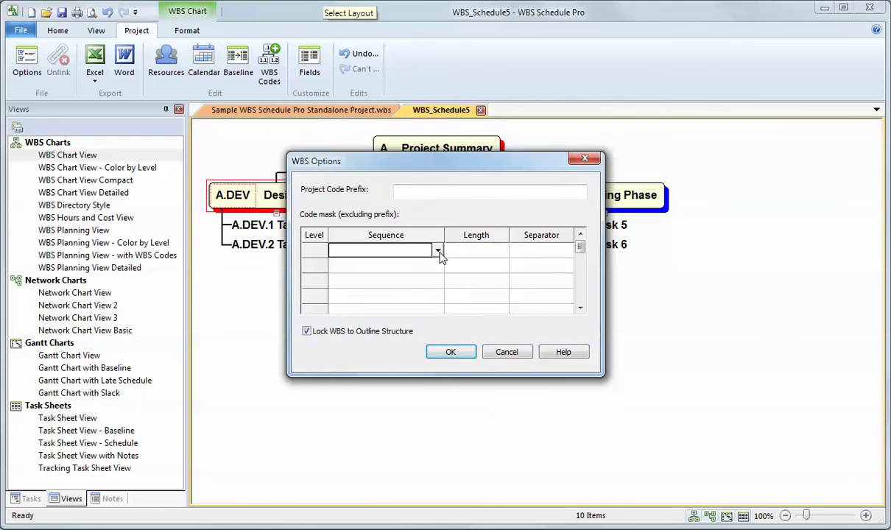
{"action": "left_click", "coordinate": [439, 252]}
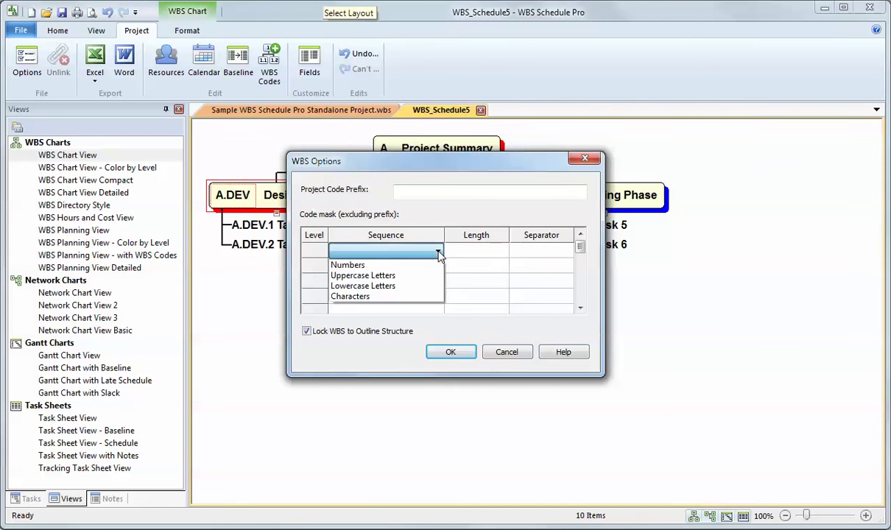
{"action": "left_click", "coordinate": [431, 270]}
{"action": "left_click", "coordinate": [457, 250]}
{"action": "left_click", "coordinate": [473, 250]}
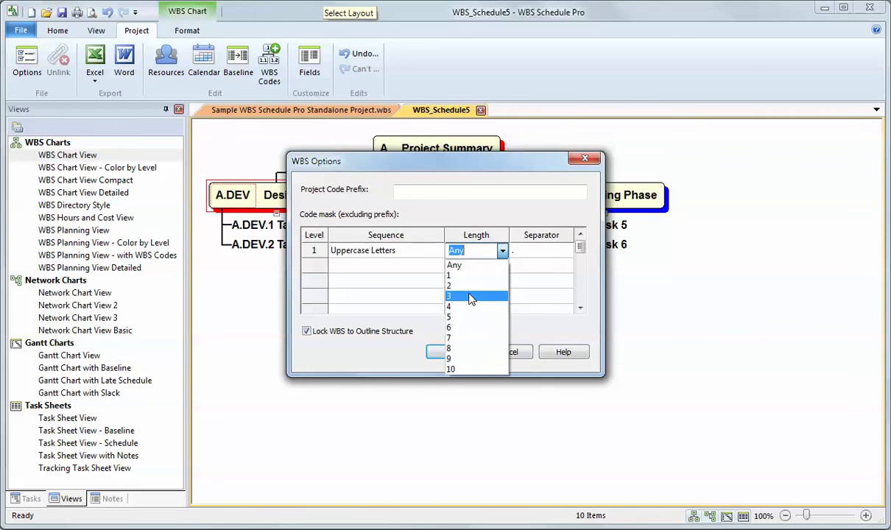
{"action": "left_click", "coordinate": [464, 296]}
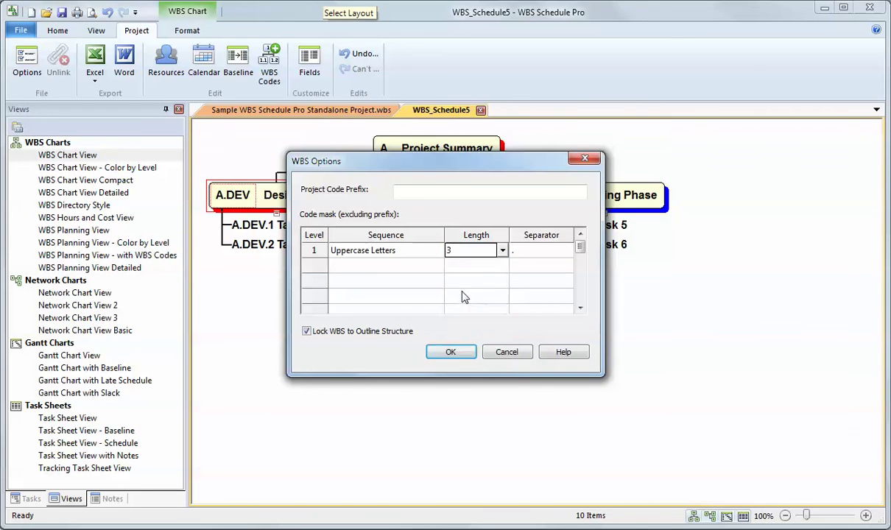
Step: Define level 2 of the WBS code mask as Uppercase Letters with length 2
{"action": "left_click", "coordinate": [437, 268]}
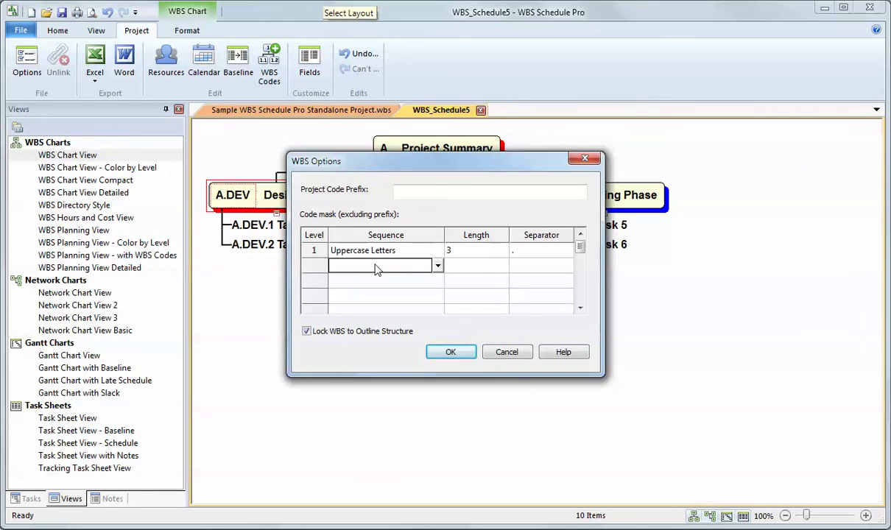
{"action": "left_click", "coordinate": [438, 267]}
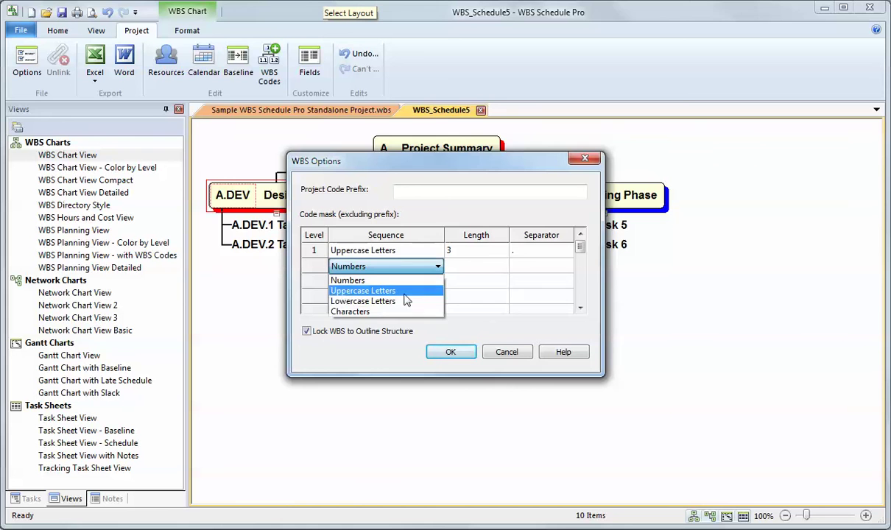
{"action": "left_click", "coordinate": [362, 291]}
{"action": "left_click", "coordinate": [502, 268]}
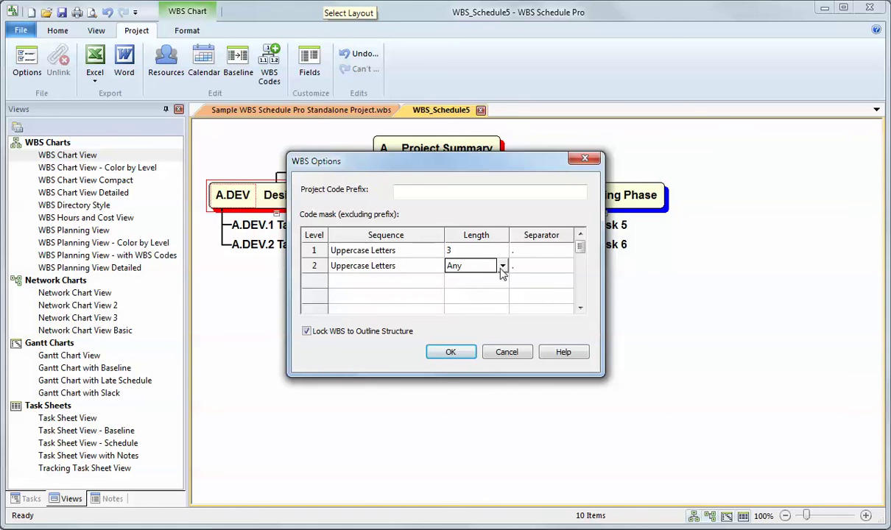
{"action": "left_click", "coordinate": [475, 266]}
{"action": "left_click", "coordinate": [433, 294]}
Step: Define level 3 of the WBS code mask as Numbers with length 3, and discard the whole code mask
{"action": "left_click", "coordinate": [364, 282]}
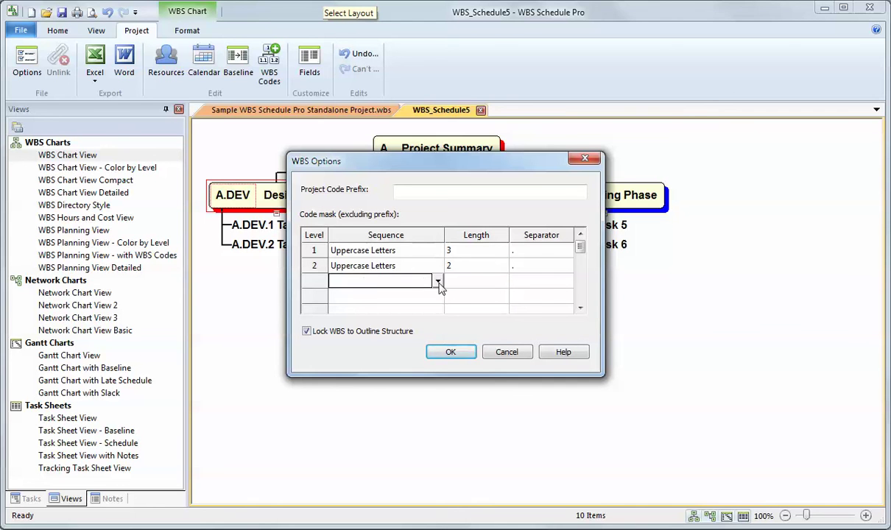
{"action": "left_click", "coordinate": [438, 282]}
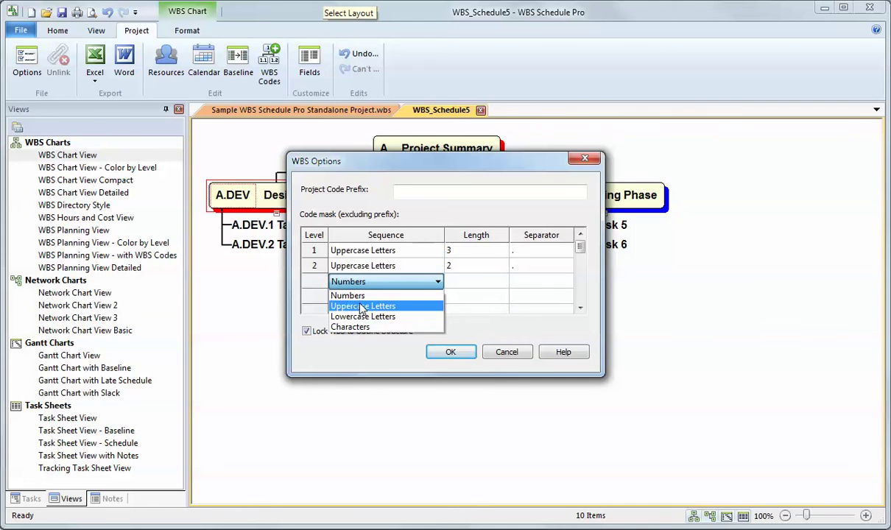
{"action": "left_click", "coordinate": [347, 295]}
{"action": "left_click", "coordinate": [479, 282]}
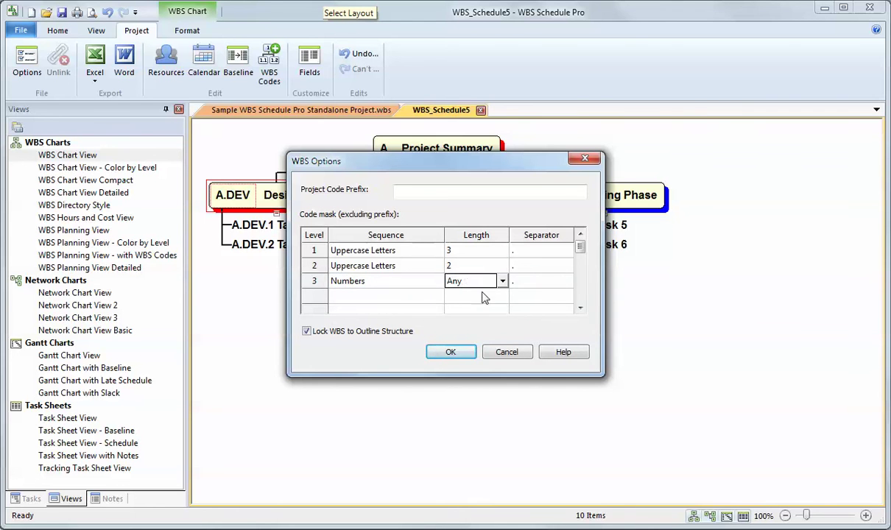
{"action": "left_click", "coordinate": [504, 281]}
{"action": "left_click", "coordinate": [451, 324]}
{"action": "left_click", "coordinate": [507, 352]}
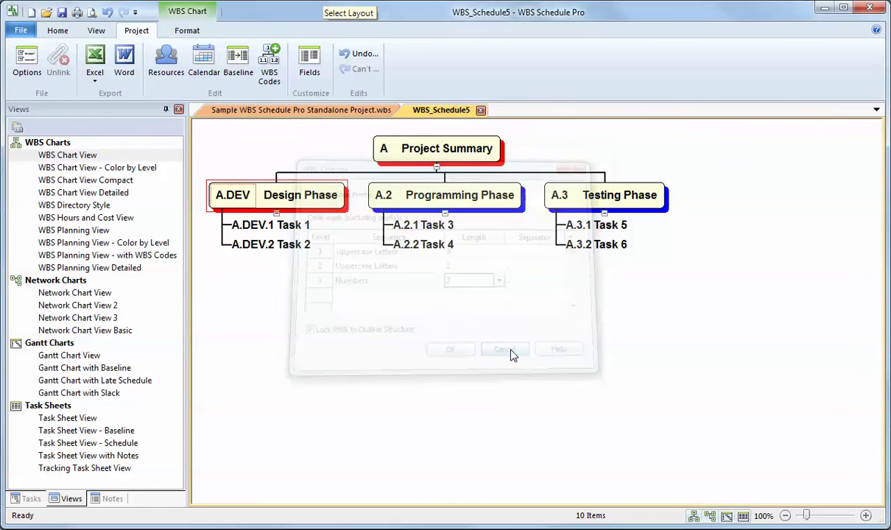
Step: Examine the chart's line style options and close them without changing anything
{"action": "left_click", "coordinate": [187, 32]}
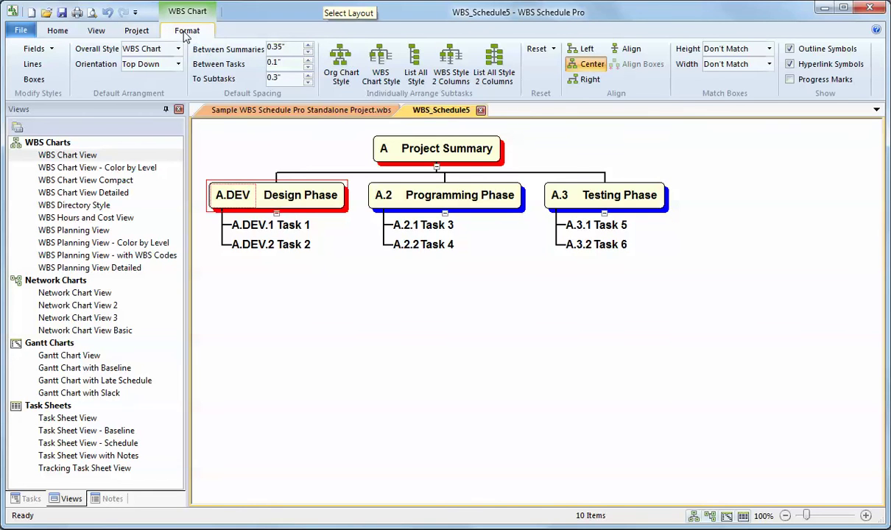
{"action": "left_click", "coordinate": [35, 66]}
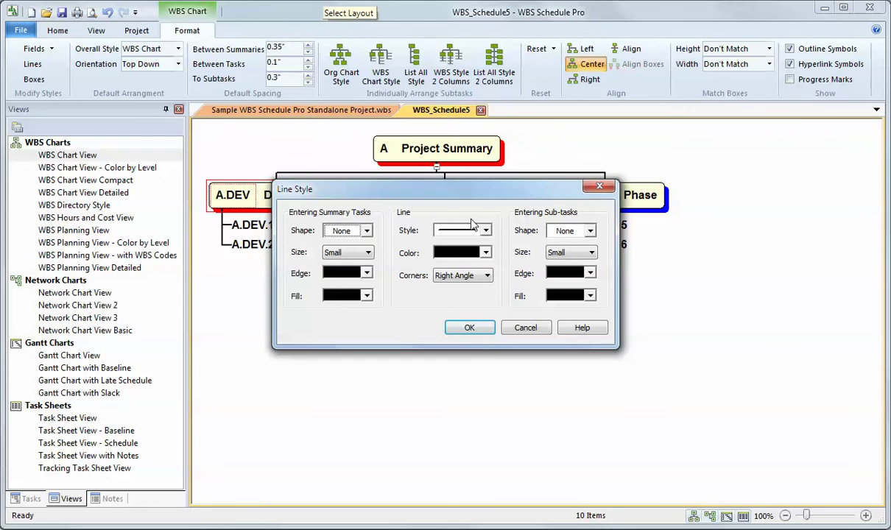
{"action": "left_click", "coordinate": [525, 328]}
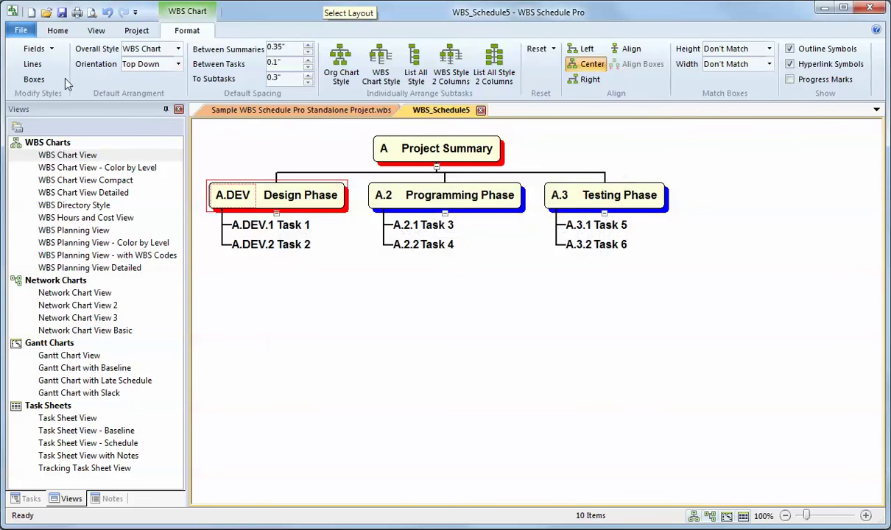
Step: Examine the shadow, fill and border options in the chart's box styles, and close them without changing anything
{"action": "left_click", "coordinate": [34, 81]}
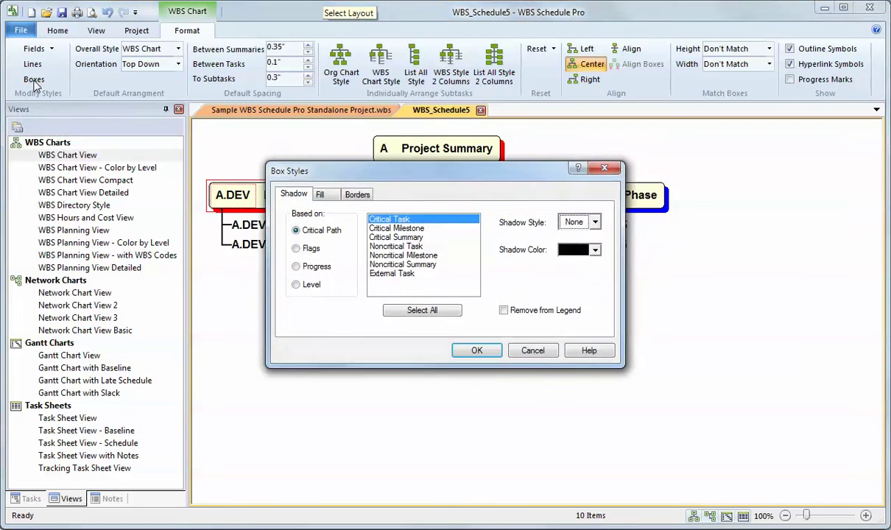
{"action": "left_click_drag", "start_coordinate": [412, 183], "coordinate": [457, 290]}
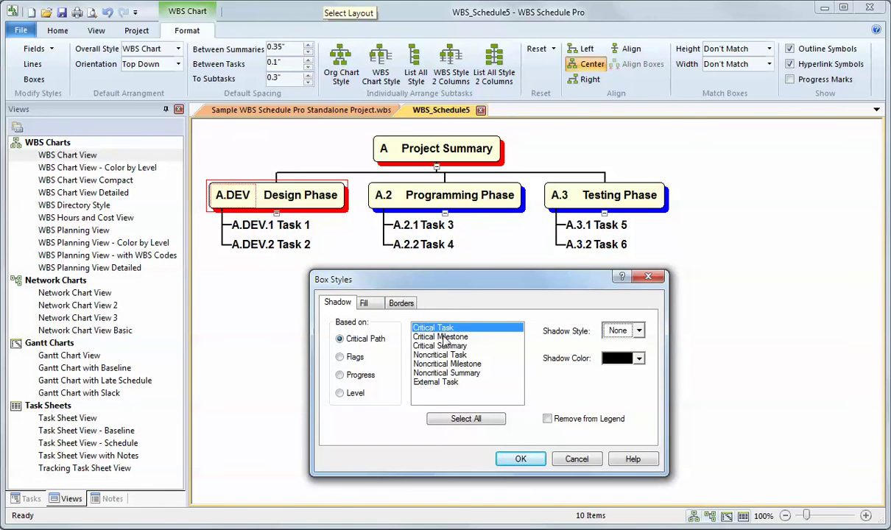
{"action": "left_click", "coordinate": [402, 303]}
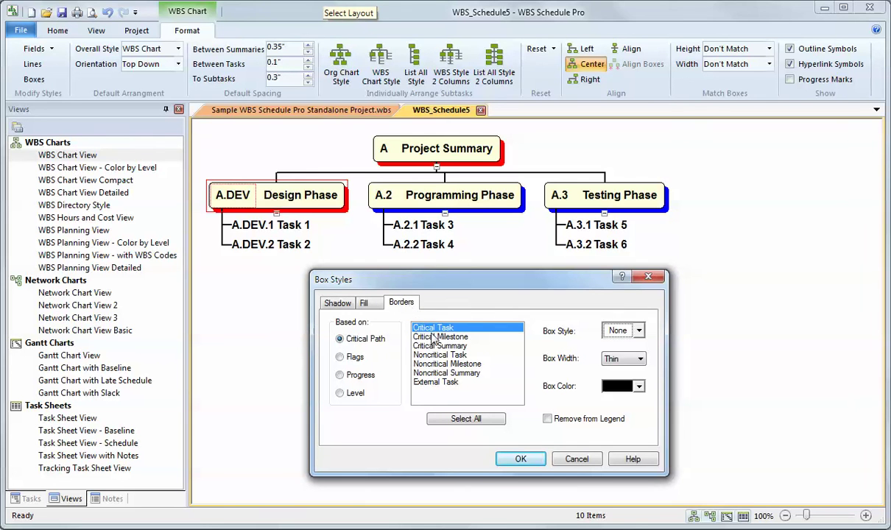
{"action": "left_click", "coordinate": [457, 337]}
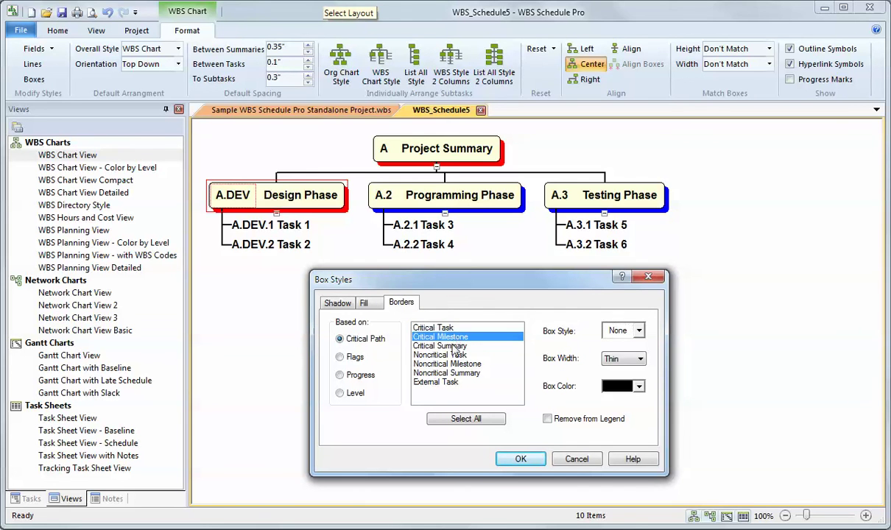
{"action": "left_click", "coordinate": [457, 346]}
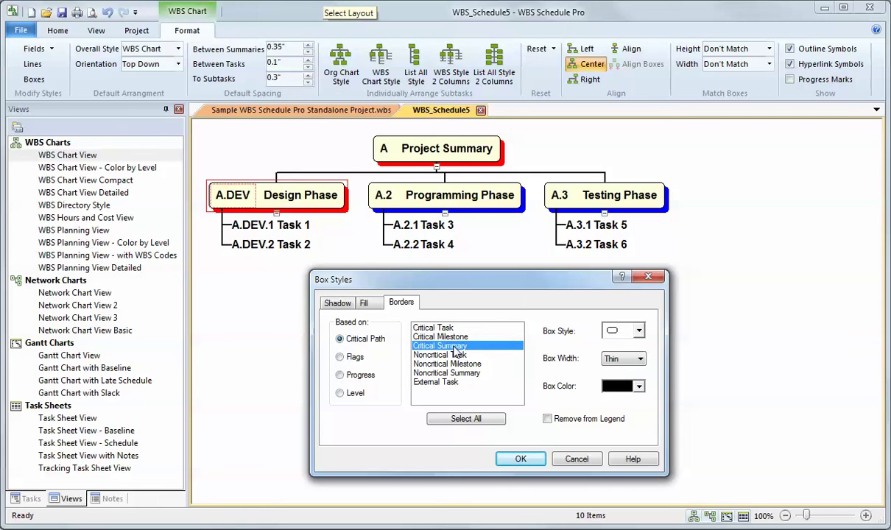
{"action": "left_click", "coordinate": [461, 373]}
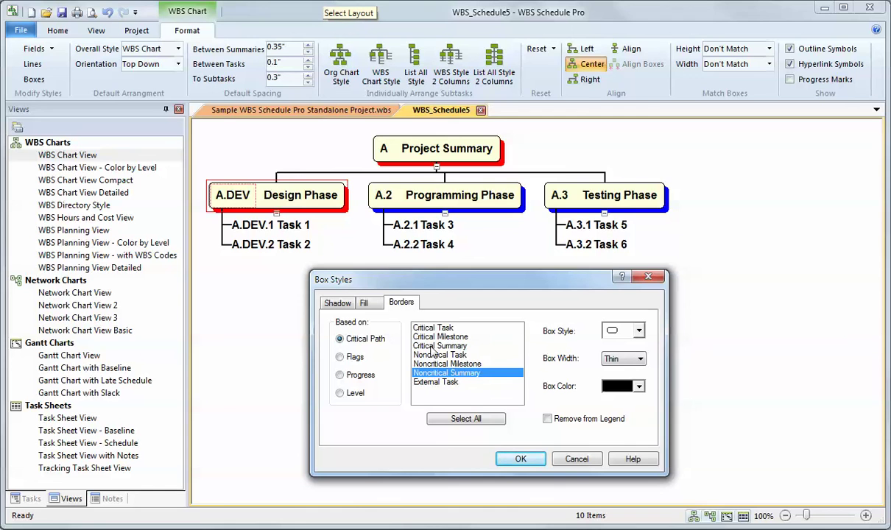
{"action": "left_click", "coordinate": [371, 305]}
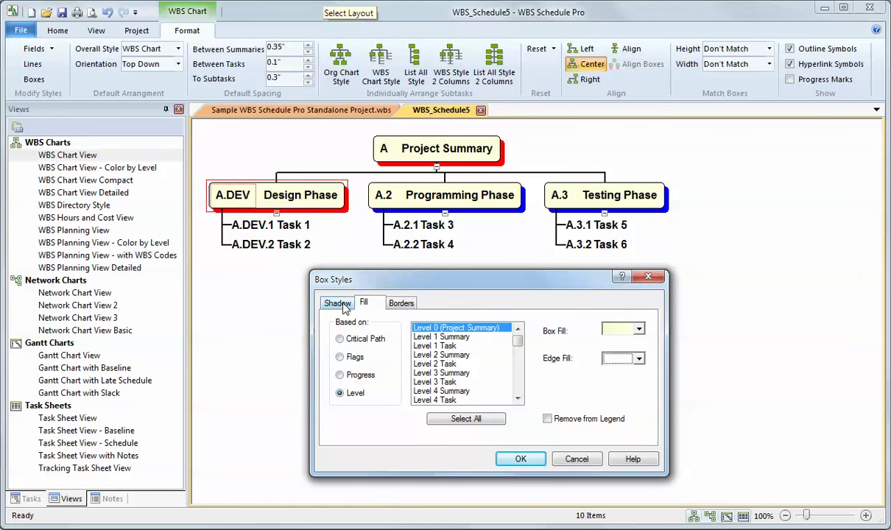
{"action": "left_click", "coordinate": [340, 305]}
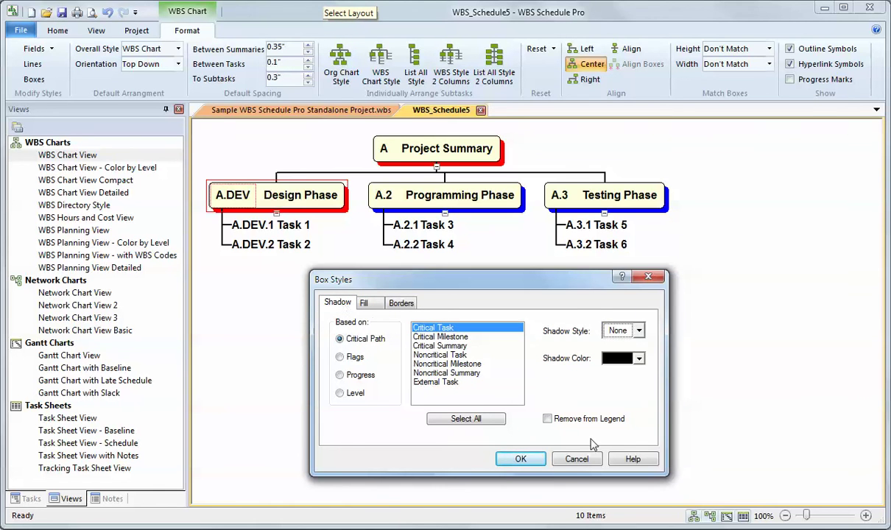
{"action": "left_click", "coordinate": [574, 459]}
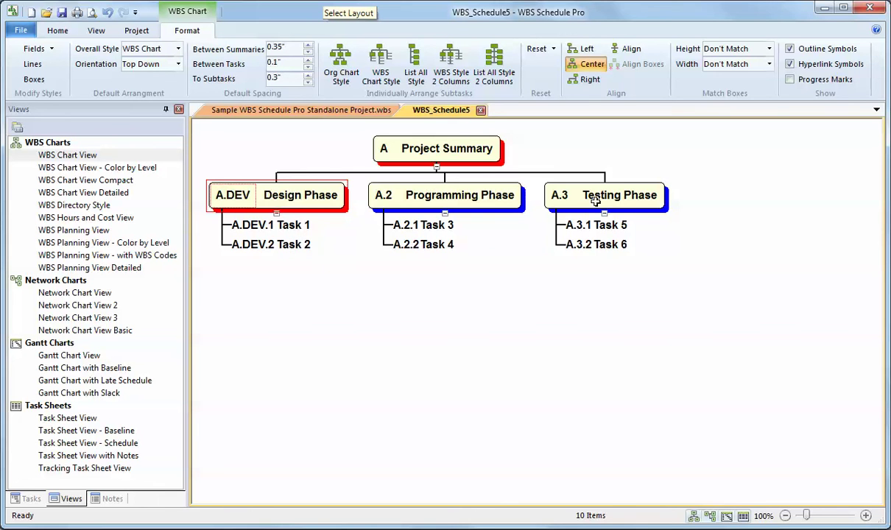
Step: Try Org Chart as the overall arrangement style of the WBS Chart View
{"action": "left_click", "coordinate": [178, 49]}
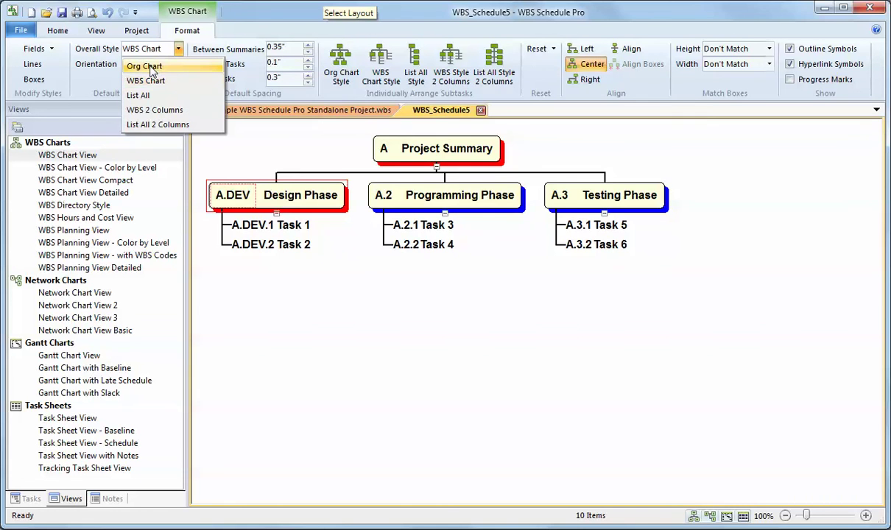
{"action": "left_click", "coordinate": [151, 67]}
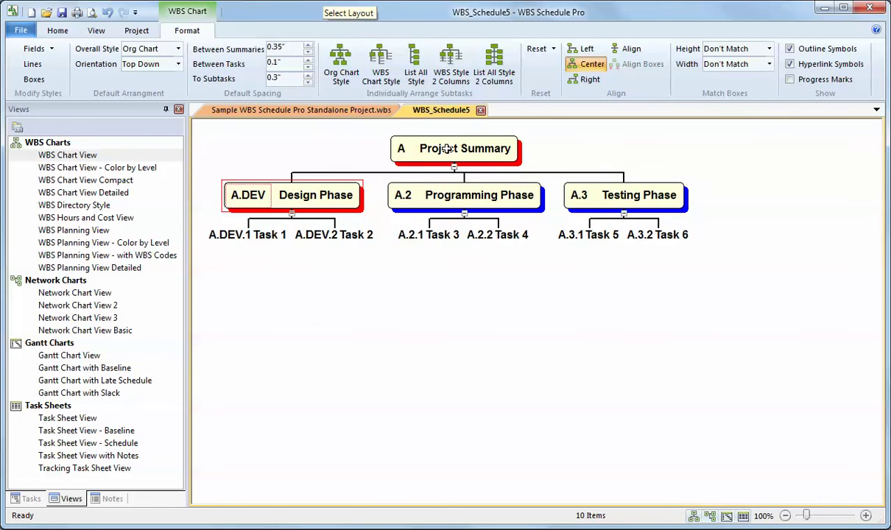
{"action": "double_click", "coordinate": [245, 234]}
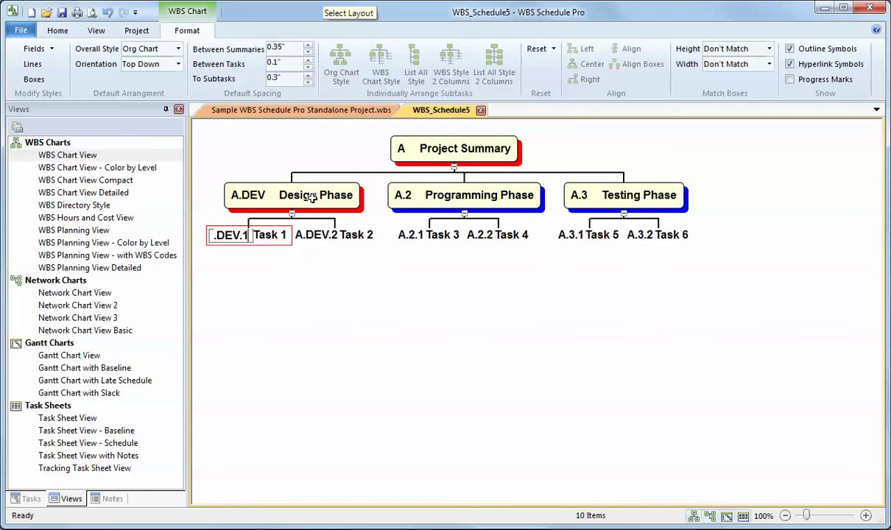
Step: Compare with the WBS Planning View, and return the WBS Chart View to the WBS Chart overall style
{"action": "left_click", "coordinate": [74, 229]}
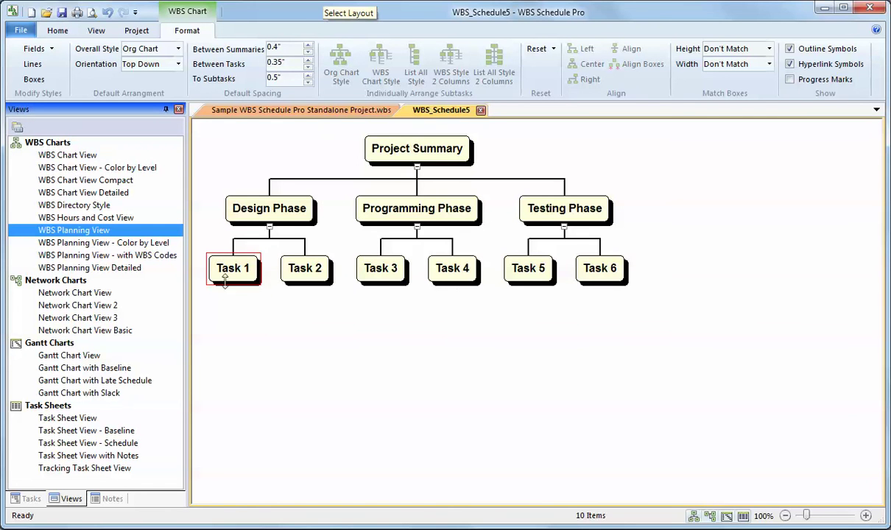
{"action": "left_click", "coordinate": [67, 156]}
{"action": "left_click", "coordinate": [177, 49]}
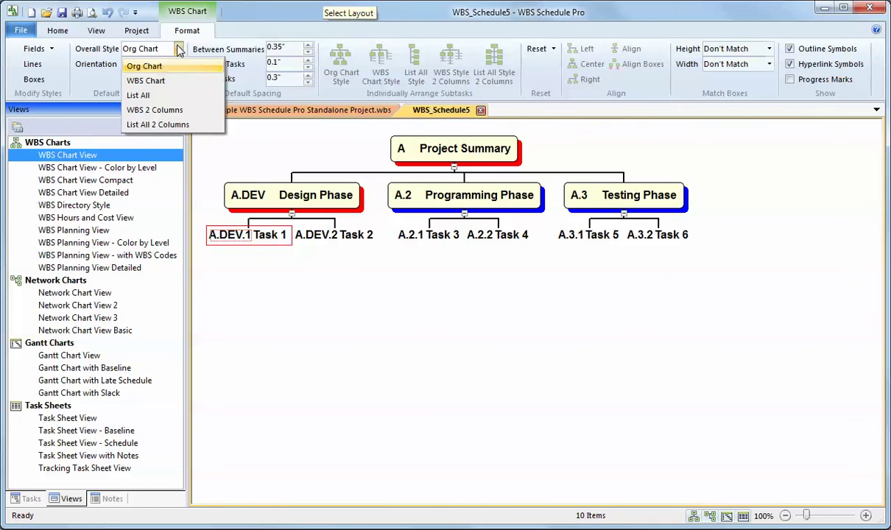
{"action": "left_click", "coordinate": [152, 80]}
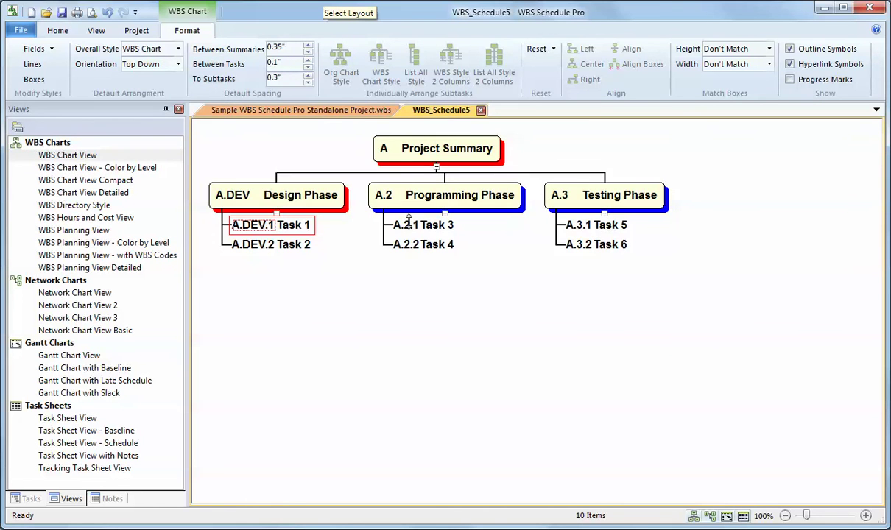
Step: Set the chart's default spacing between summaries to 0.3"
{"action": "left_click", "coordinate": [308, 52]}
{"action": "left_click", "coordinate": [309, 52]}
{"action": "left_click", "coordinate": [309, 52]}
{"action": "left_click", "coordinate": [309, 53]}
{"action": "left_click", "coordinate": [309, 52]}
{"action": "left_click", "coordinate": [309, 52]}
{"action": "left_click", "coordinate": [309, 52]}
{"action": "left_click", "coordinate": [309, 46]}
{"action": "left_click", "coordinate": [308, 46]}
{"action": "left_click", "coordinate": [308, 46]}
{"action": "left_click", "coordinate": [309, 45]}
{"action": "left_click", "coordinate": [309, 52]}
{"action": "left_click", "coordinate": [308, 53]}
Step: Set the default spacing between tasks to 0.15" and to subtasks to 0.33"
{"action": "left_click", "coordinate": [309, 61]}
{"action": "left_click", "coordinate": [309, 60]}
{"action": "left_click", "coordinate": [309, 60]}
{"action": "left_click", "coordinate": [309, 60]}
{"action": "left_click", "coordinate": [309, 61]}
{"action": "left_click", "coordinate": [308, 75]}
{"action": "left_click", "coordinate": [309, 75]}
{"action": "left_click", "coordinate": [309, 75]}
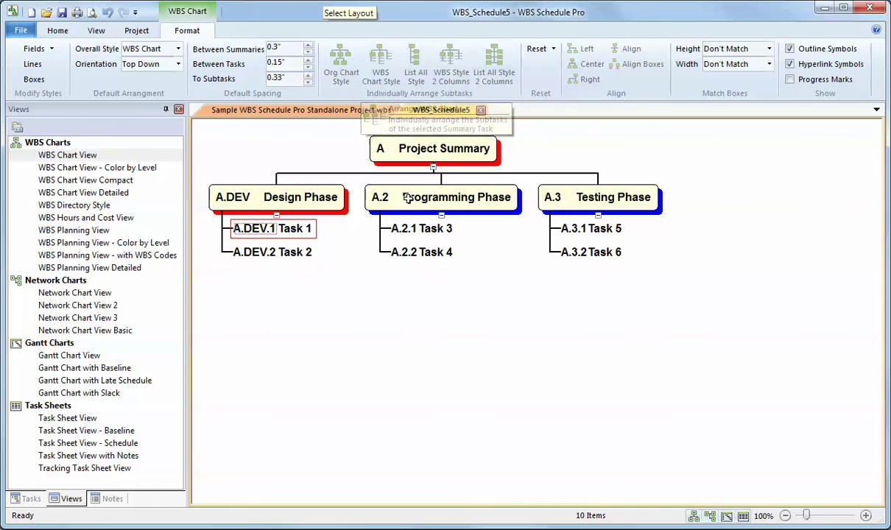
Step: Arrange the subtasks of the Testing Phase individually in List All Style
{"action": "left_click", "coordinate": [317, 196]}
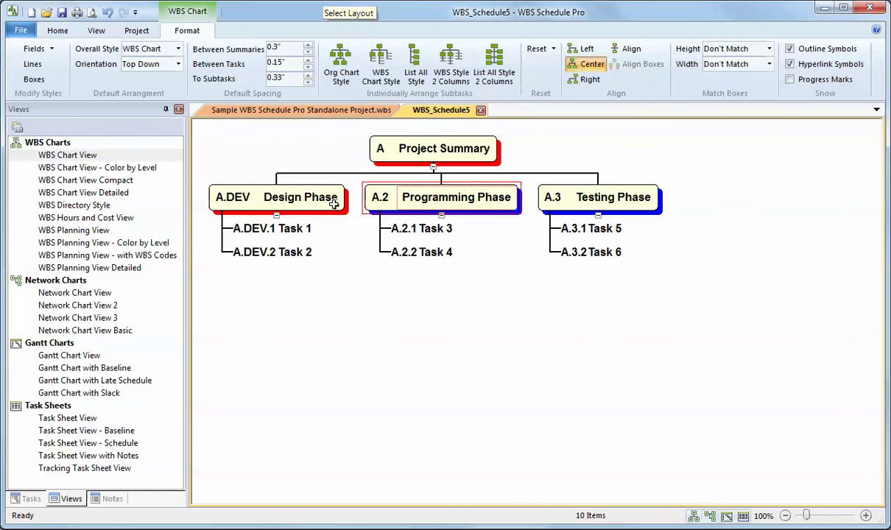
{"action": "left_click", "coordinate": [426, 202]}
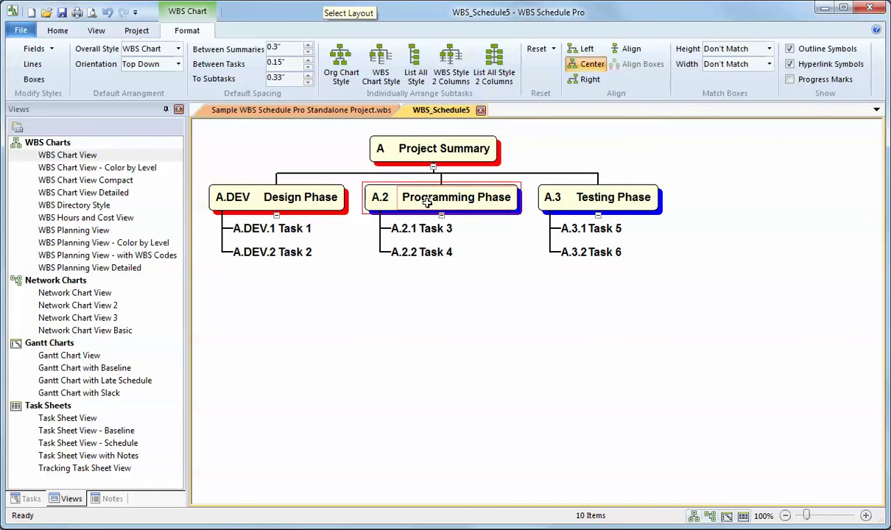
{"action": "left_click", "coordinate": [591, 203]}
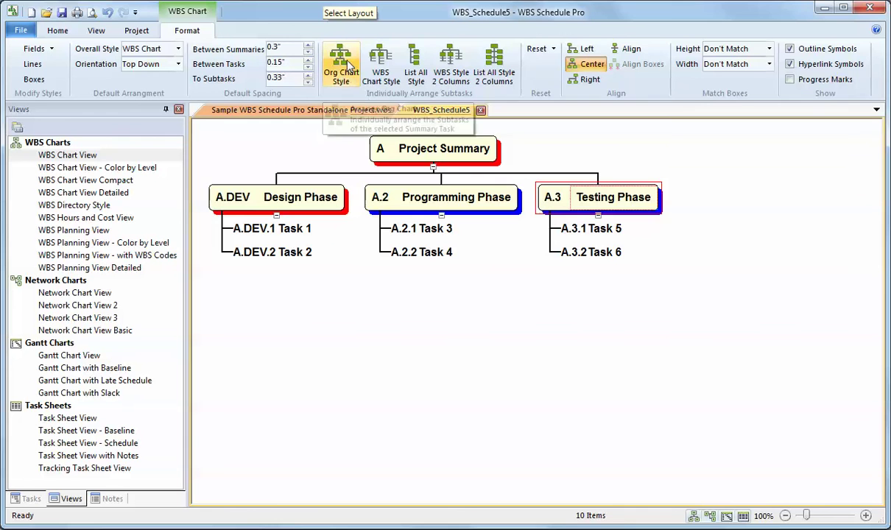
{"action": "left_click", "coordinate": [419, 68]}
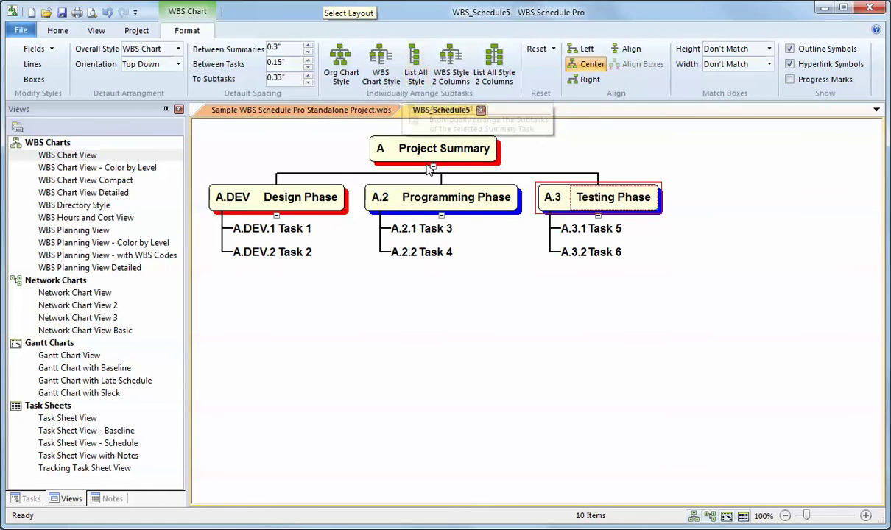
Step: Try List All Style on the Project Summary's subtasks, and return them to Org Chart Style
{"action": "left_click", "coordinate": [405, 148]}
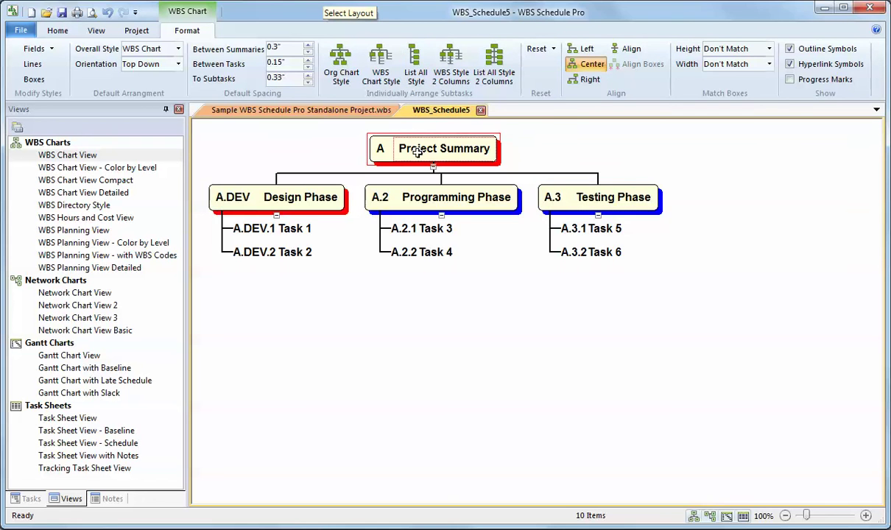
{"action": "left_click", "coordinate": [417, 69]}
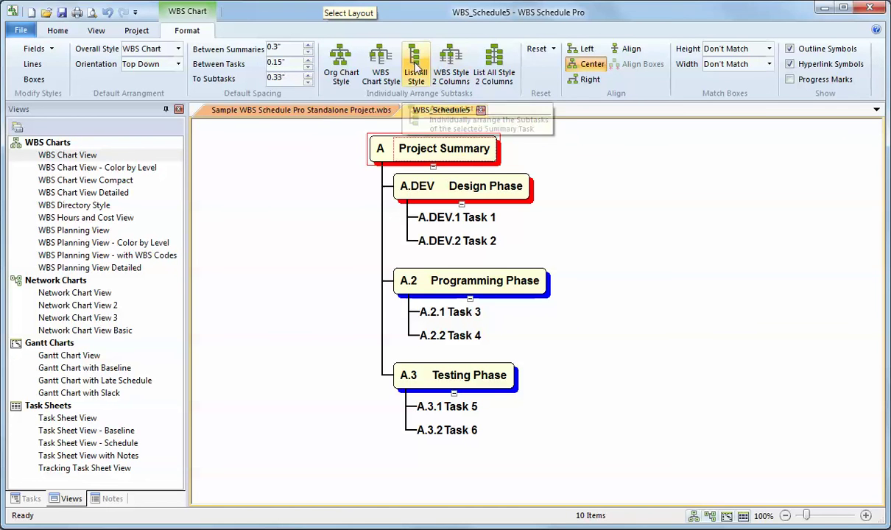
{"action": "left_click", "coordinate": [342, 62]}
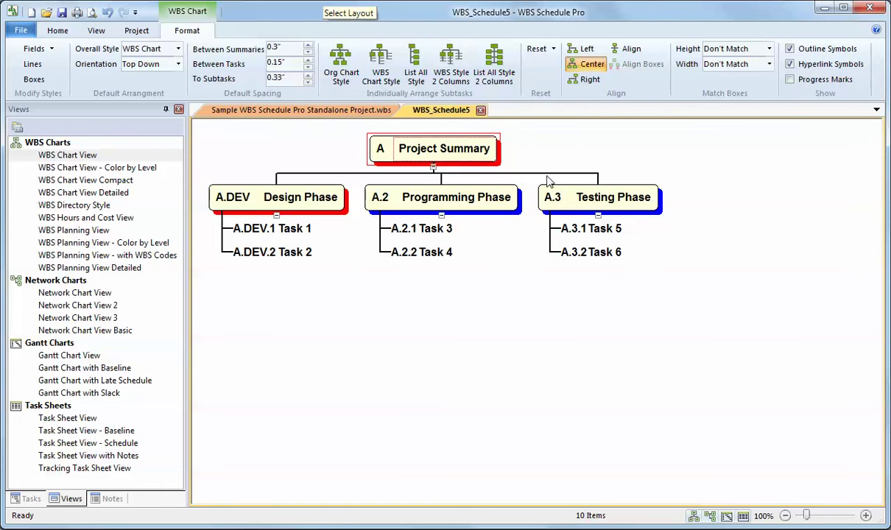
Step: Try moving the Testing Phase box down below the other phases, and reset all custom positions, arrangements and styles
{"action": "left_click_drag", "start_coordinate": [578, 185], "coordinate": [579, 258]}
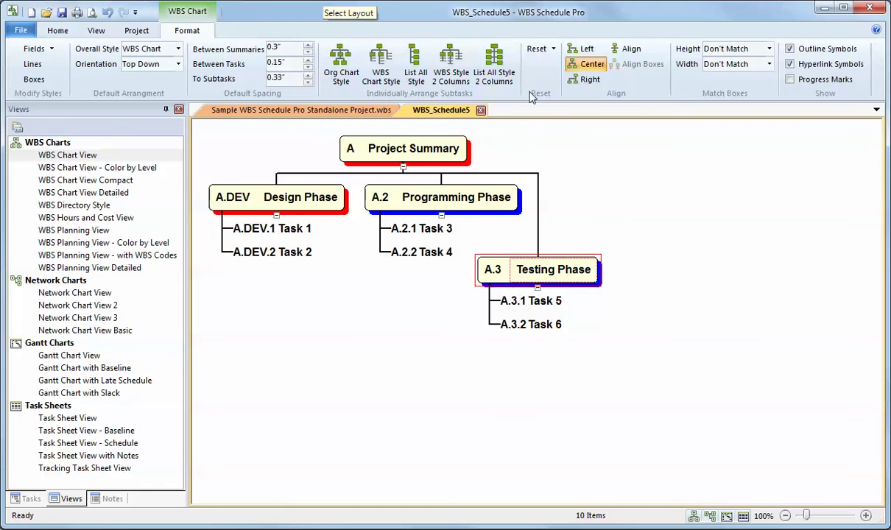
{"action": "left_click", "coordinate": [556, 53]}
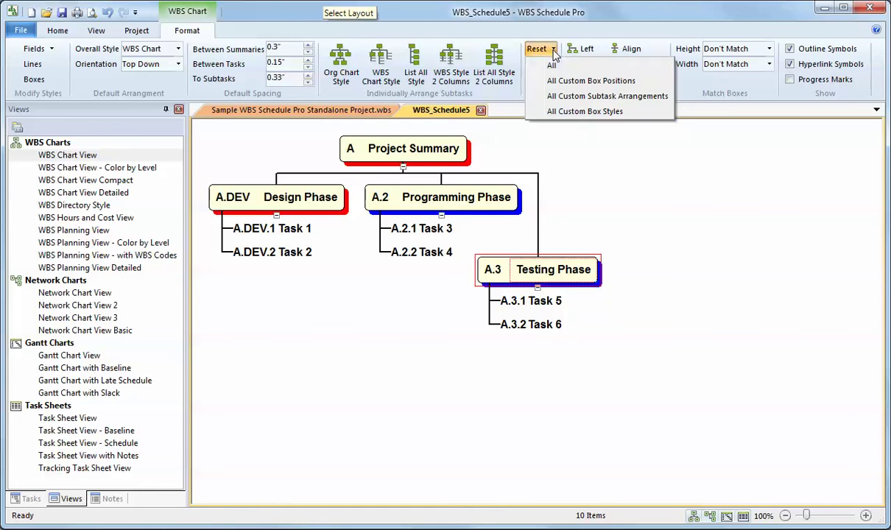
{"action": "left_click", "coordinate": [554, 65]}
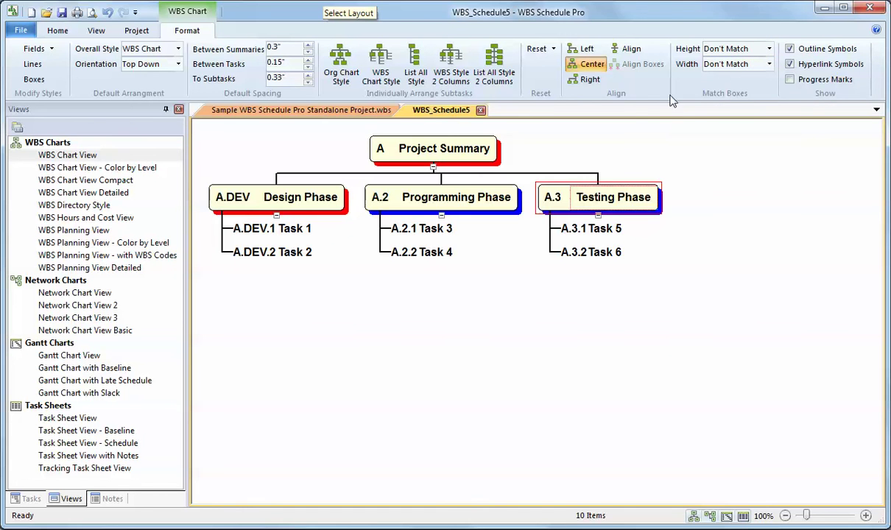
Step: Copy the entire Project Summary structure with all its phases and tasks, and paste it twice into the chart
{"action": "left_click", "coordinate": [57, 32]}
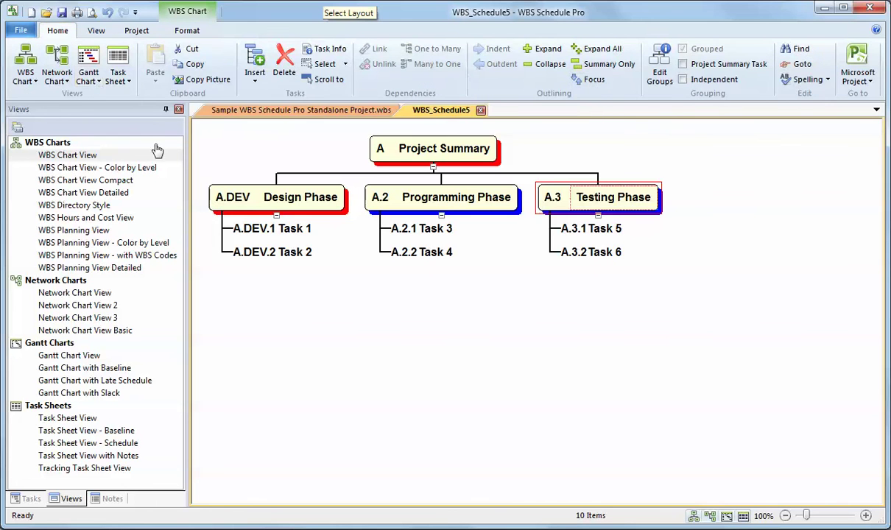
{"action": "left_click", "coordinate": [428, 152]}
{"action": "left_click", "coordinate": [429, 152]}
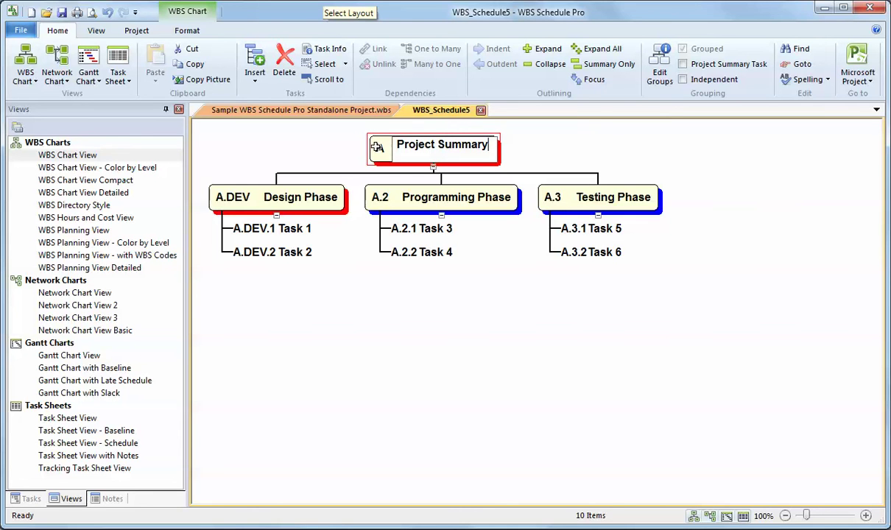
{"action": "left_click", "coordinate": [434, 139]}
{"action": "key", "text": "ctrl+a"}
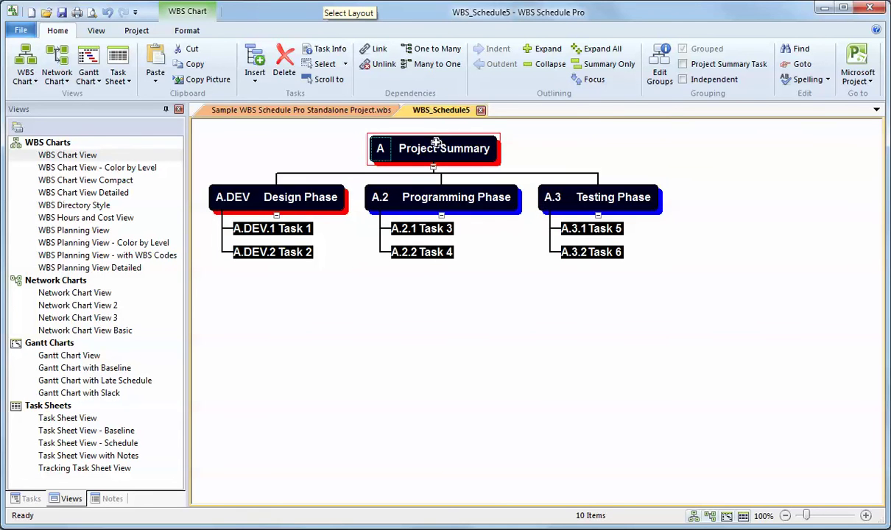
{"action": "key", "text": "ctrl+c"}
{"action": "key", "text": "ctrl+v"}
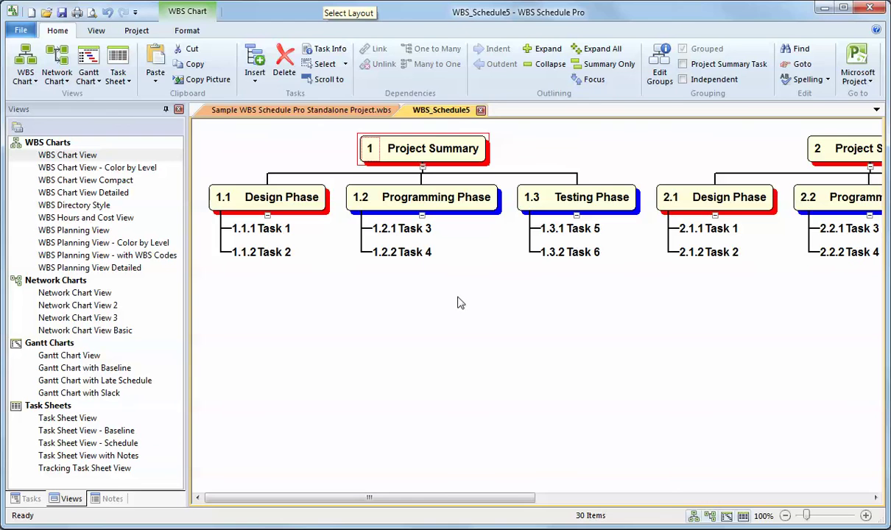
Step: Examine how the enlarged chart splits across all printed pages in the print preview, and close the preview
{"action": "left_click", "coordinate": [92, 12]}
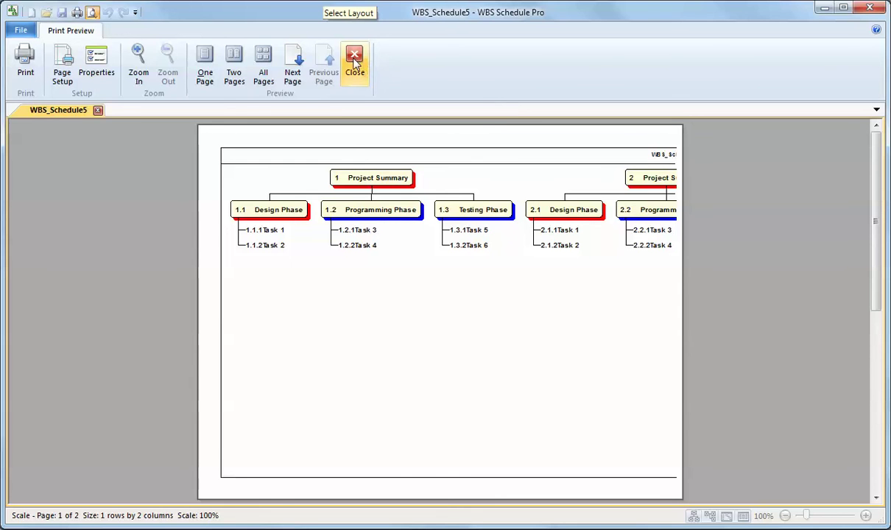
{"action": "left_click", "coordinate": [264, 63]}
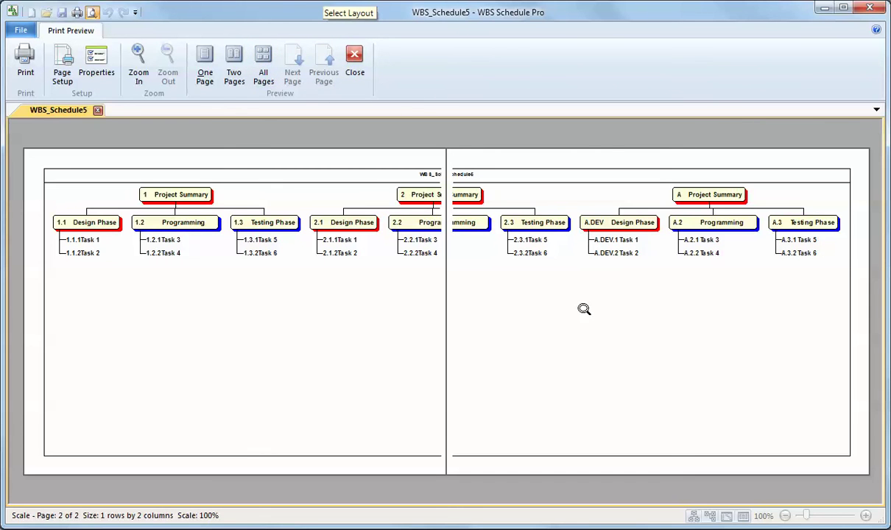
{"action": "left_click", "coordinate": [346, 66]}
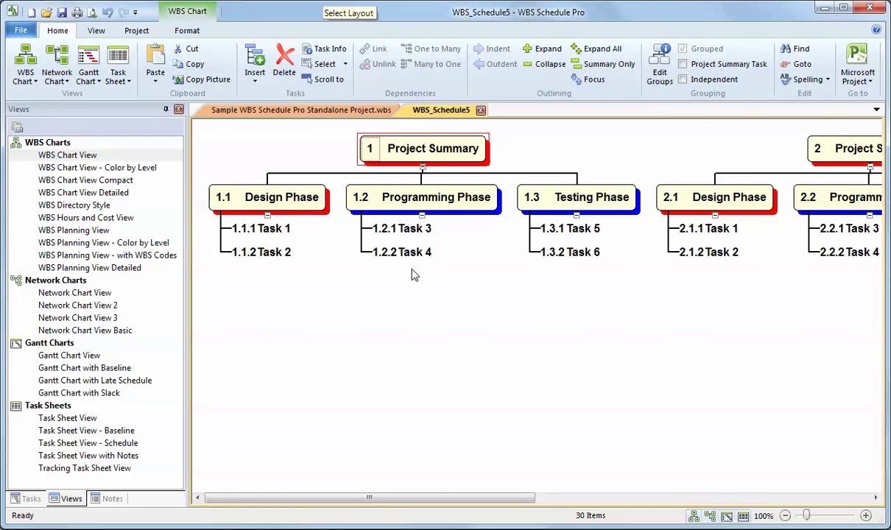
Step: Recheck the first page in the print preview, and move the first project's Programming Phase down below its Design and Testing phases
{"action": "left_click", "coordinate": [91, 13]}
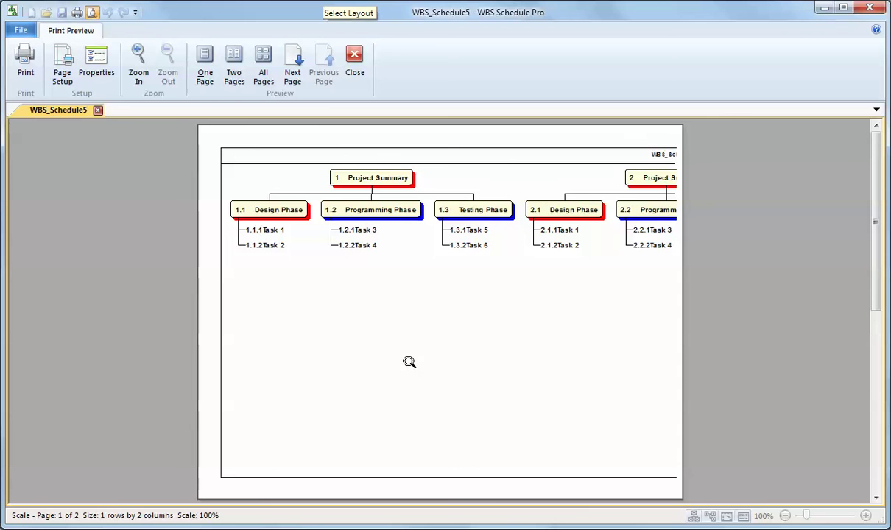
{"action": "left_click", "coordinate": [355, 62]}
{"action": "left_click_drag", "start_coordinate": [457, 186], "coordinate": [442, 286]}
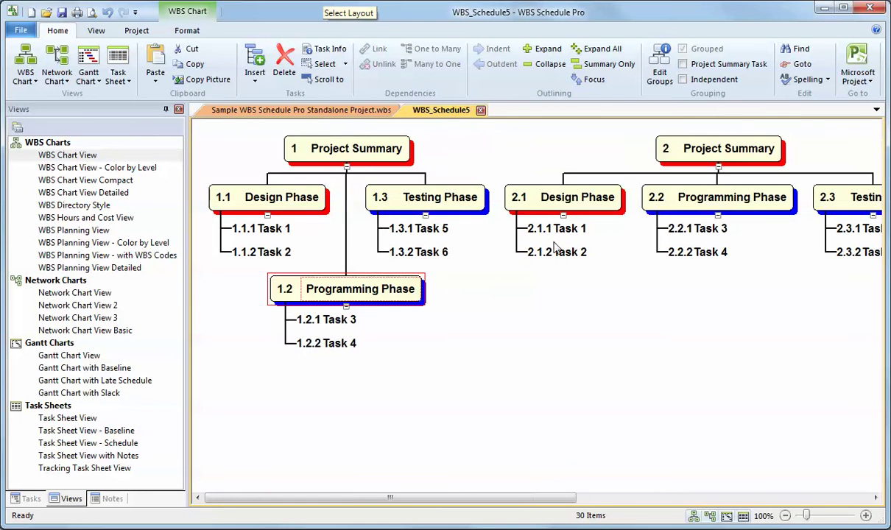
Step: Move the second project's Design and Testing Phases and project A's Programming Phase down below their neighbouring phases
{"action": "left_click_drag", "start_coordinate": [588, 182], "coordinate": [583, 283]}
{"action": "left_click_drag", "start_coordinate": [755, 192], "coordinate": [765, 293]}
{"action": "scroll", "coordinate": [825, 470], "scroll_direction": "right", "scroll_amount": 5}
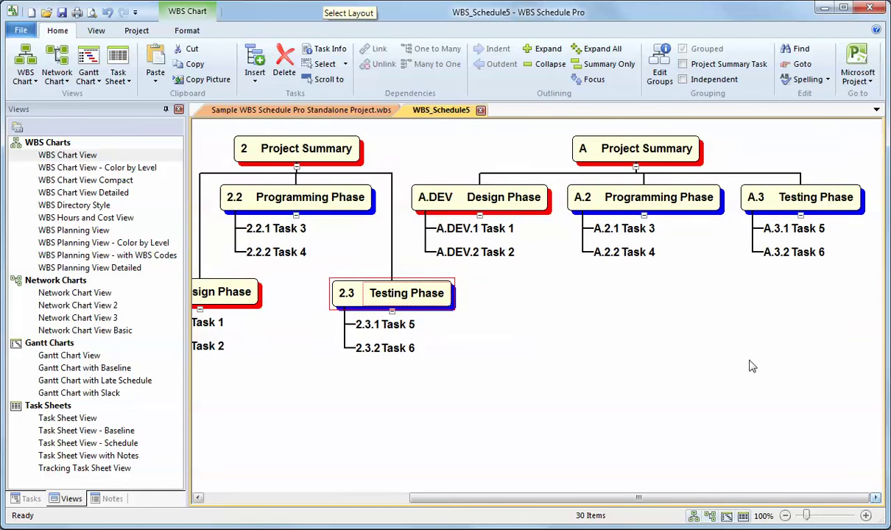
{"action": "left_click_drag", "start_coordinate": [666, 196], "coordinate": [668, 289]}
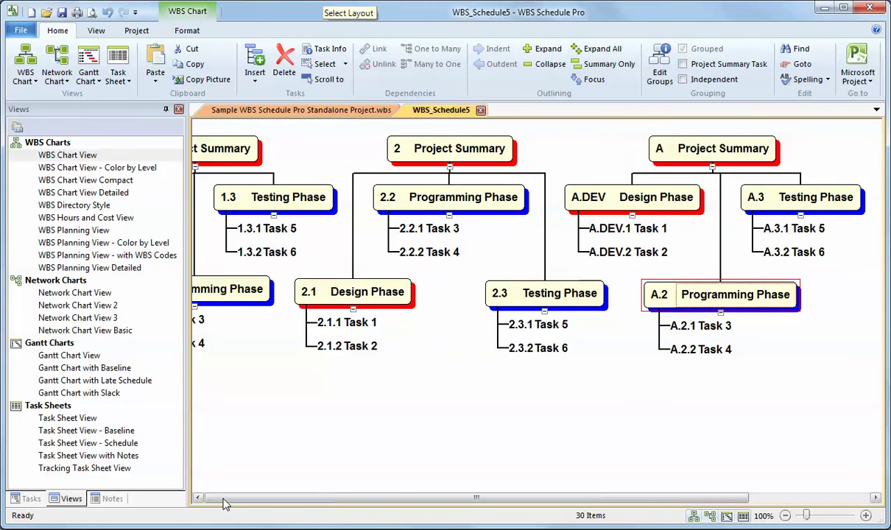
{"action": "left_click", "coordinate": [215, 498]}
Step: Examine how the rearranged chart splits across all printed pages in the print preview
{"action": "left_click", "coordinate": [91, 12]}
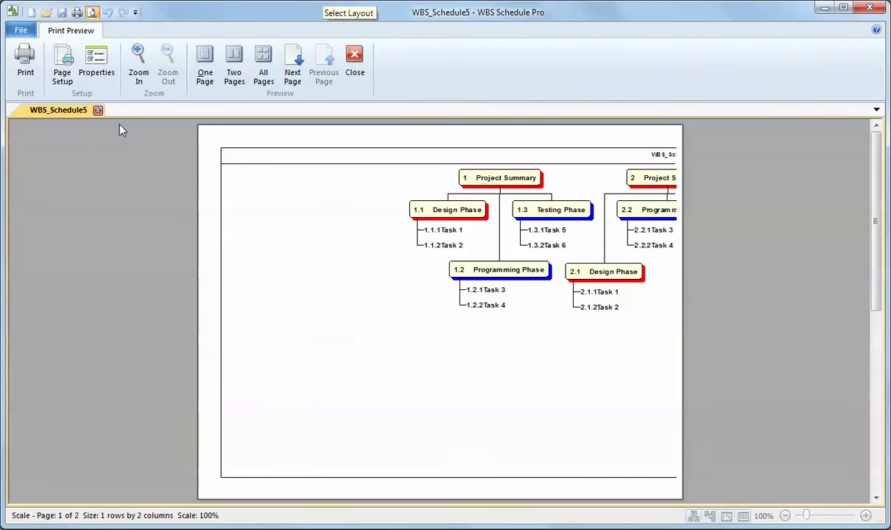
{"action": "left_click", "coordinate": [263, 72]}
{"action": "left_click", "coordinate": [273, 110]}
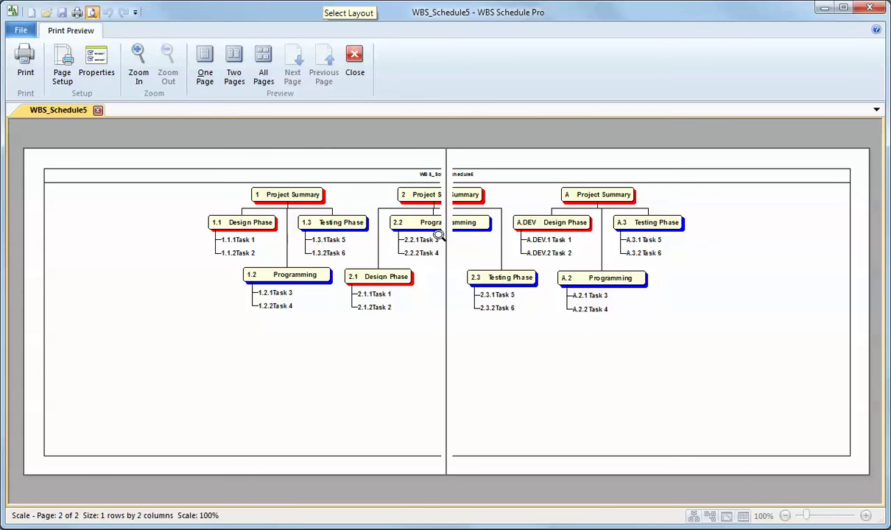
Step: Set the page scaling to fit the chart to 1 page wide by 1 tall, and close the print preview
{"action": "left_click", "coordinate": [64, 65]}
{"action": "left_click", "coordinate": [302, 197]}
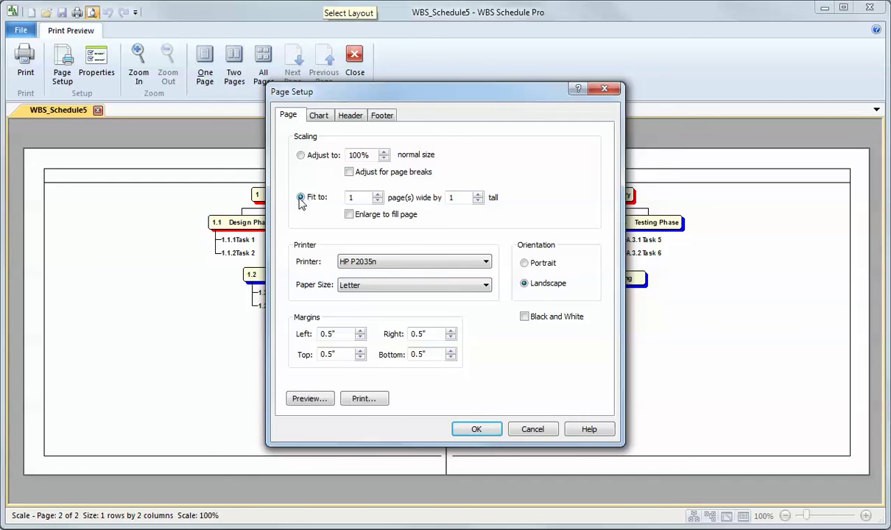
{"action": "left_click", "coordinate": [458, 427]}
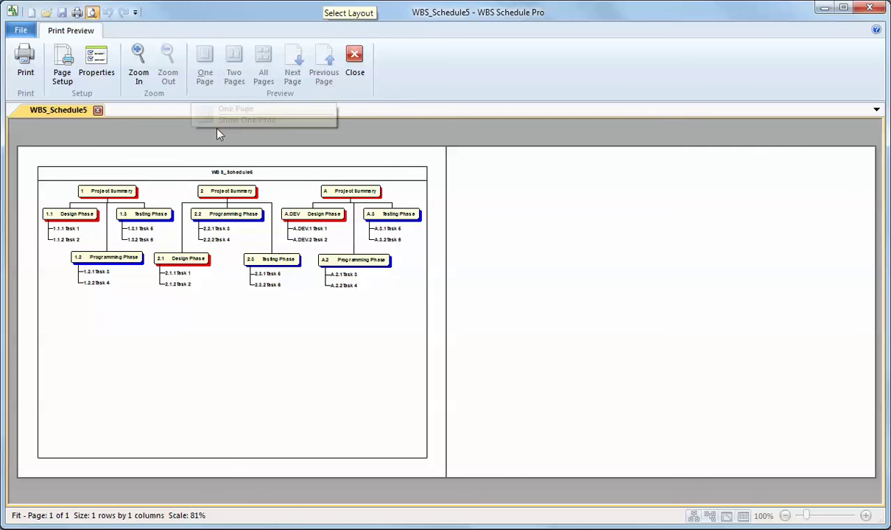
{"action": "left_click", "coordinate": [356, 59]}
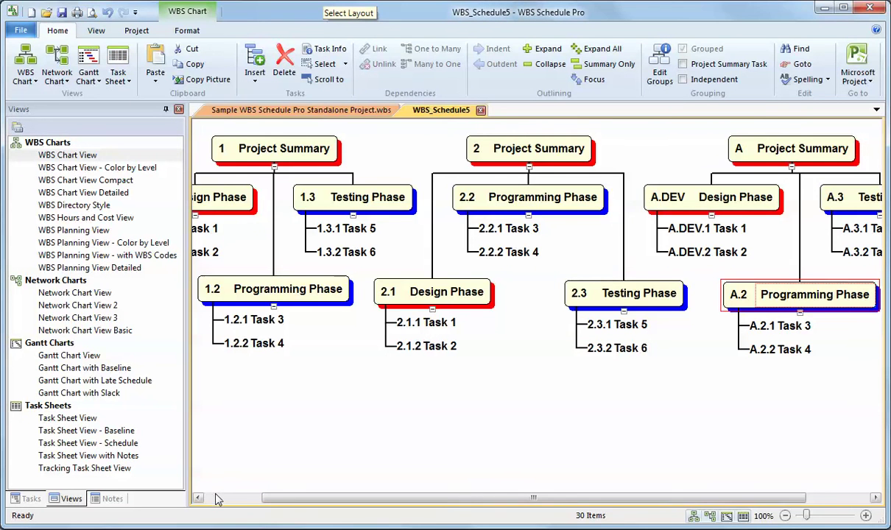
{"action": "scroll", "coordinate": [209, 471], "scroll_direction": "left", "scroll_amount": 3}
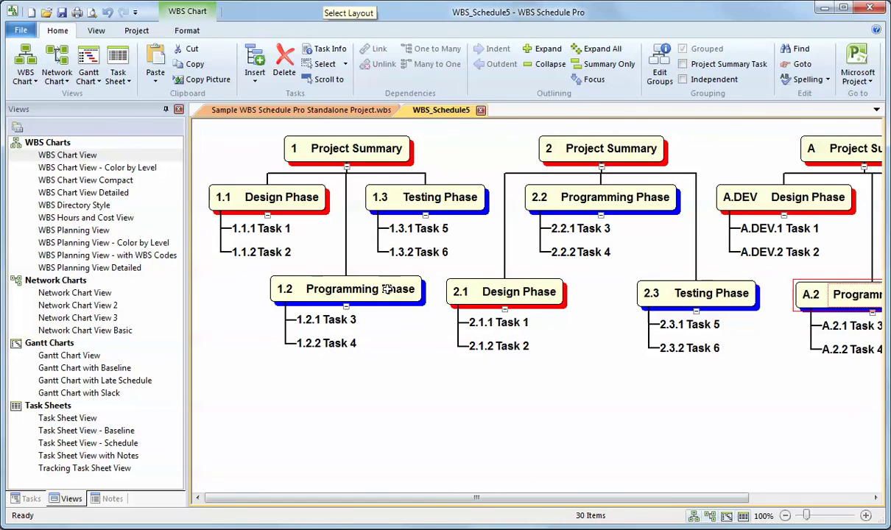